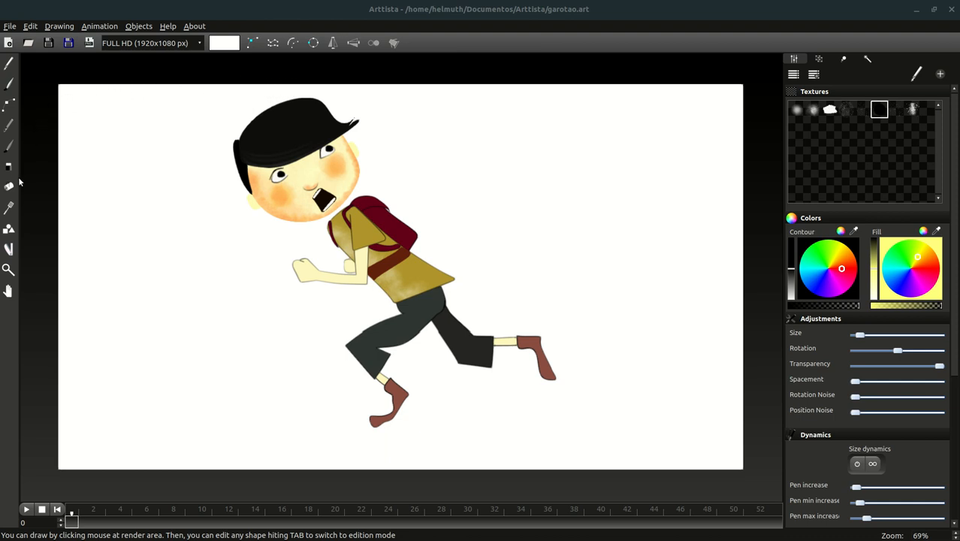
- Switch to drawing mode and zoom the running-boy drawing from 69% to 89%
click(10, 251)
scroll(432, 387, up, 4)
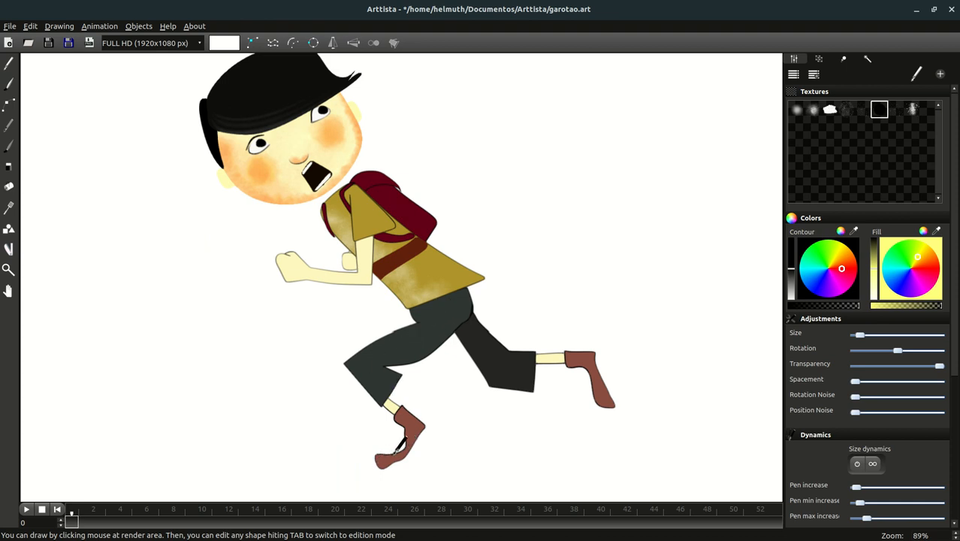
- Select the whole front shoe shape and add a grey pivot circle at its toe
click(9, 103)
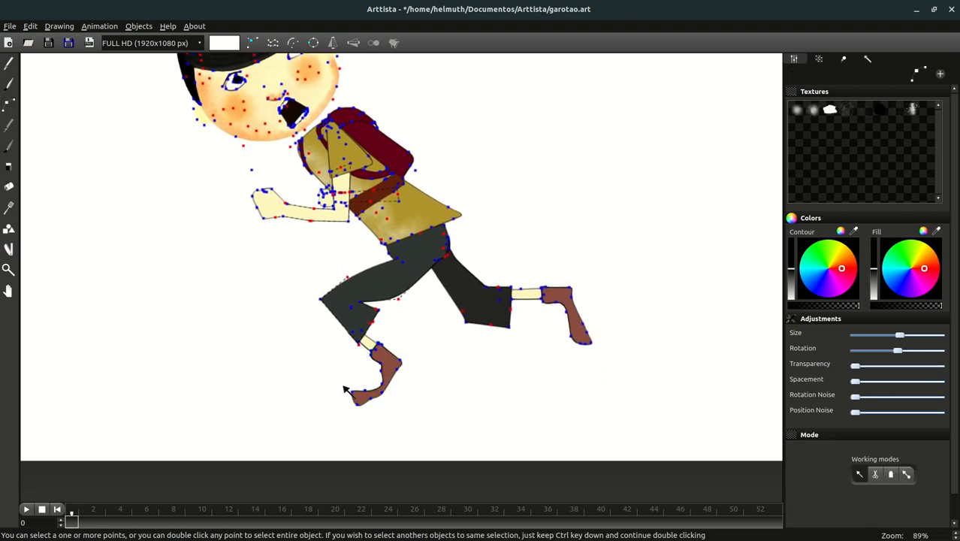
drag(340, 382, 406, 423)
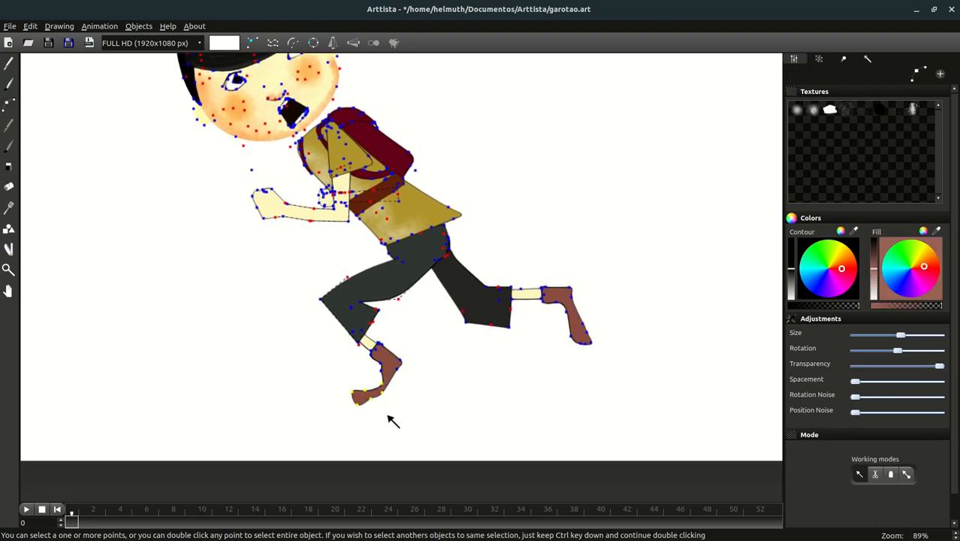
double_click(380, 406)
click(9, 251)
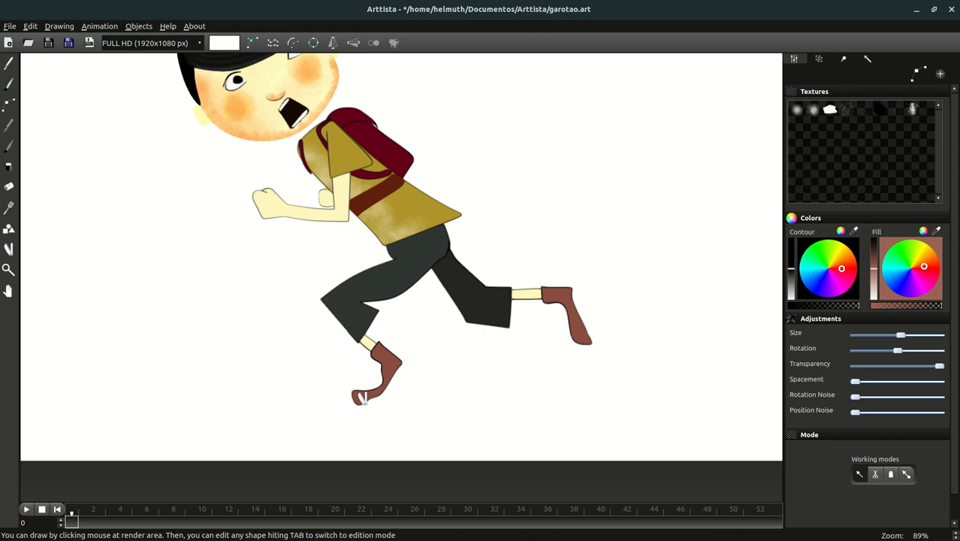
click(6, 104)
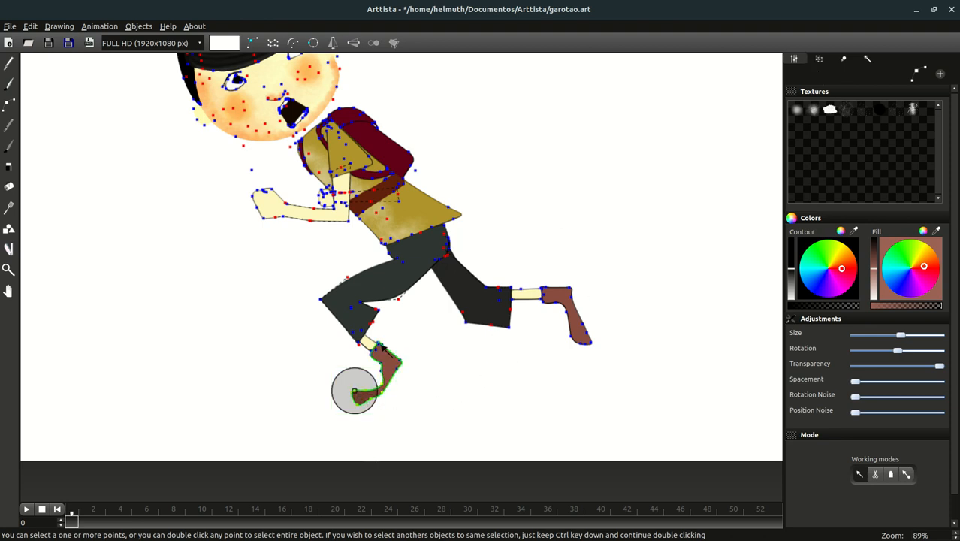
- Create a group named 'foot' from the grey circle at the front shoe
click(361, 399)
click(821, 59)
click(793, 73)
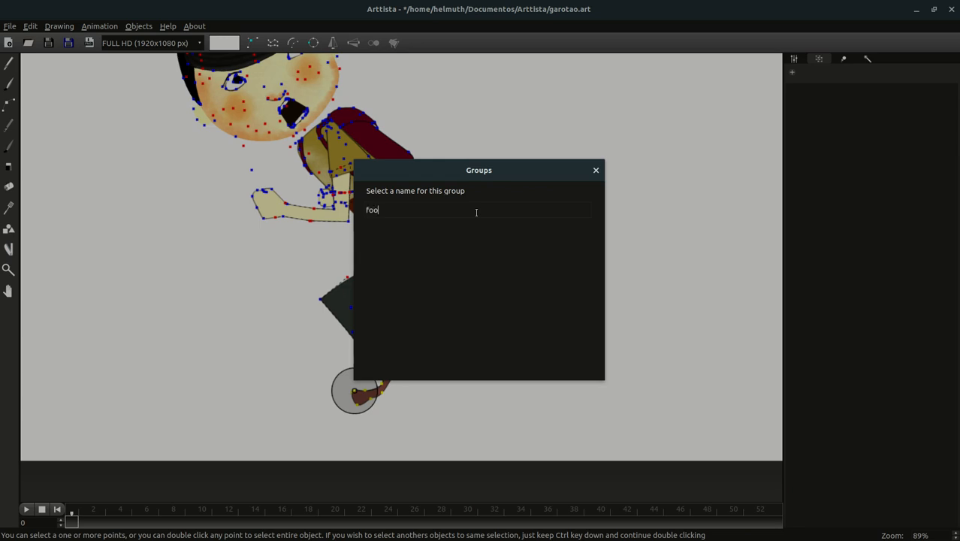
key(Return)
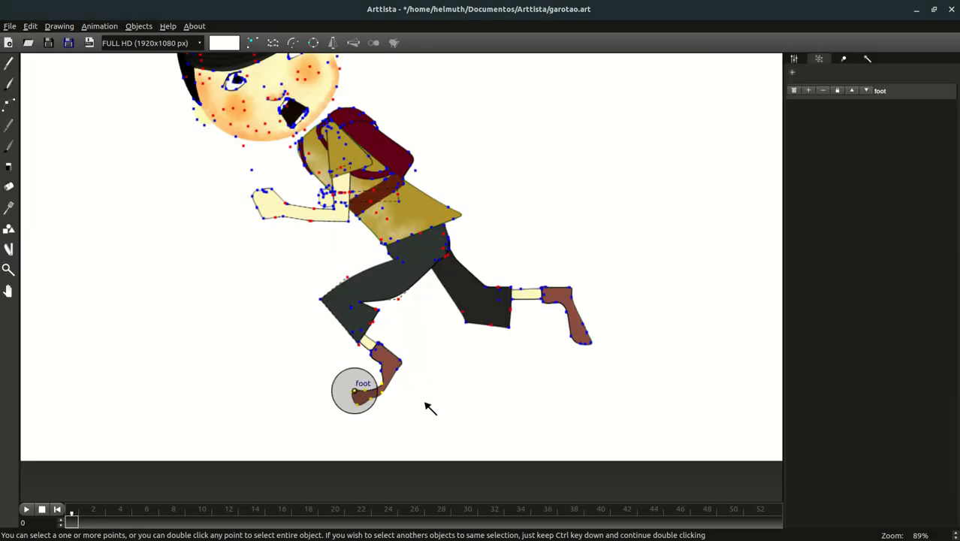
- Drag the foot pivot circle's edge outward so the shoe's lower end sits inside it
click(355, 379)
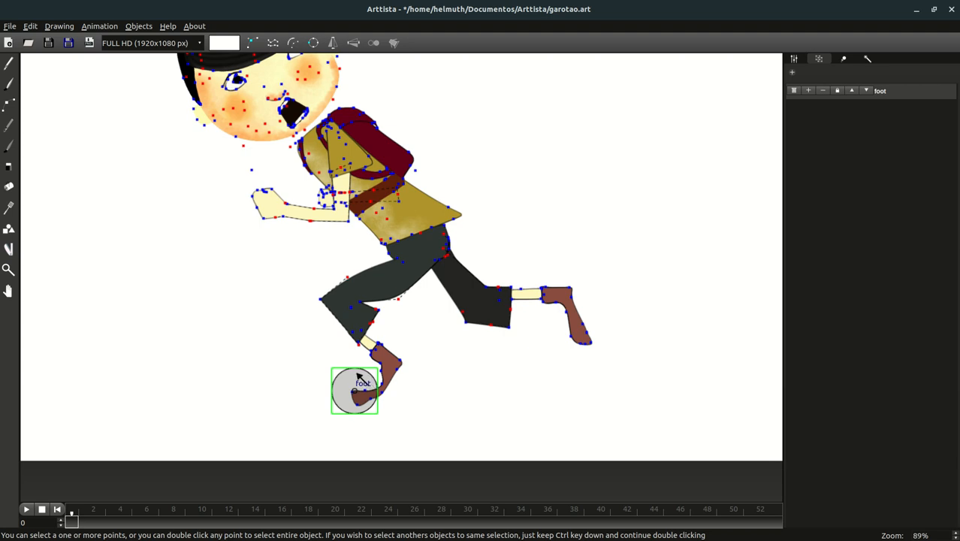
double_click(385, 390)
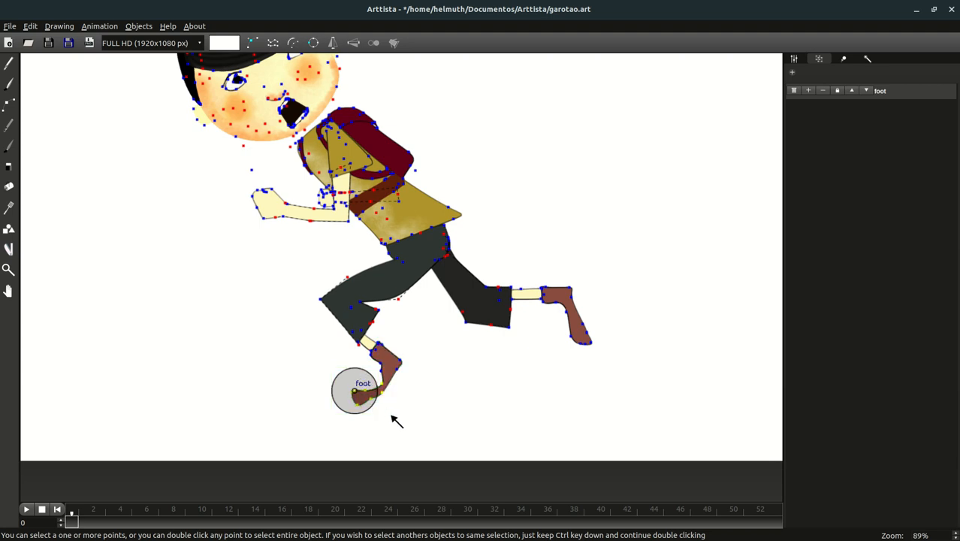
click(357, 392)
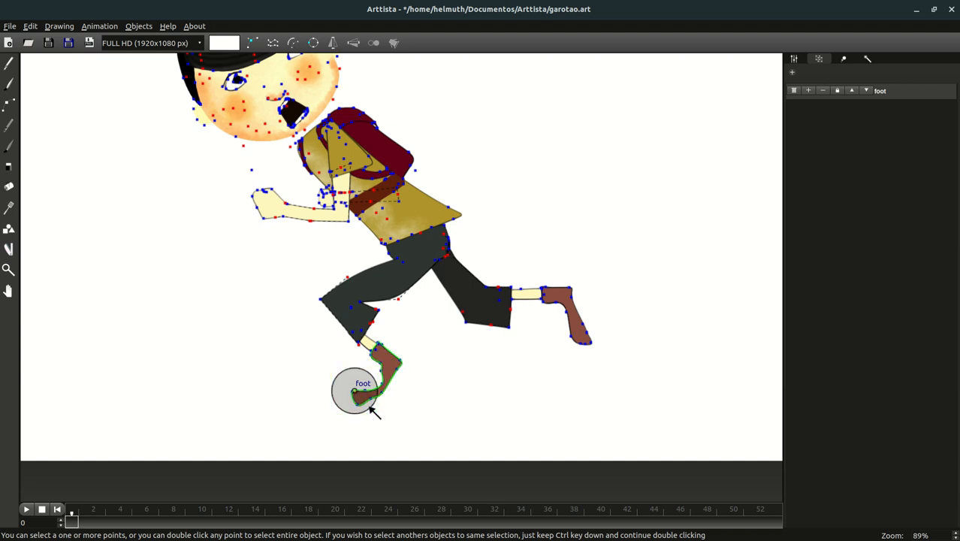
drag(370, 407, 391, 415)
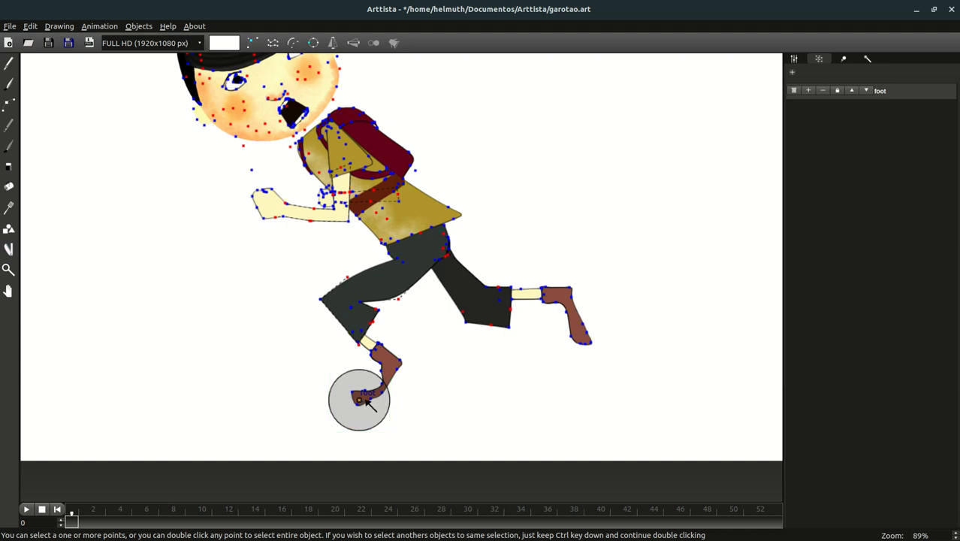
- Give the foot pivot circle a blue outline and a light blue fill
click(795, 60)
click(908, 259)
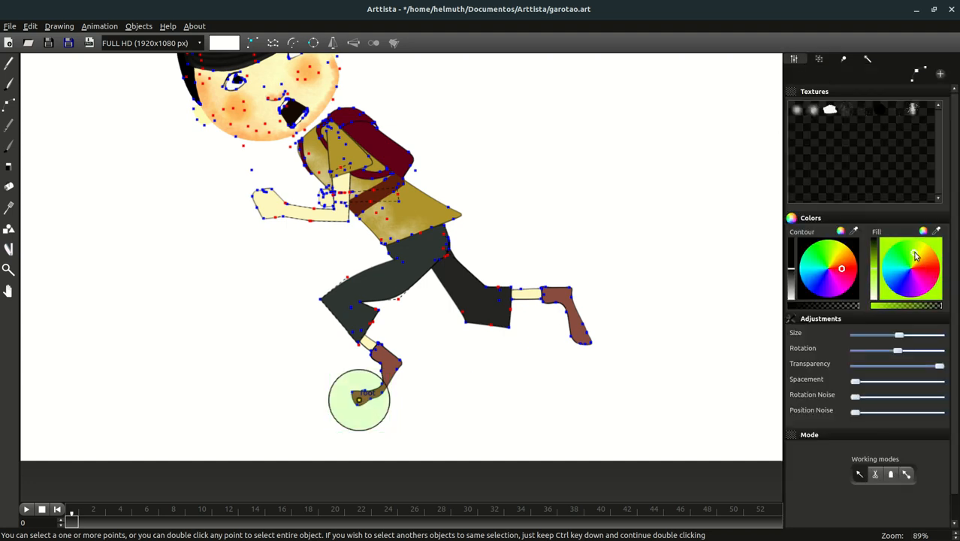
drag(832, 264, 812, 282)
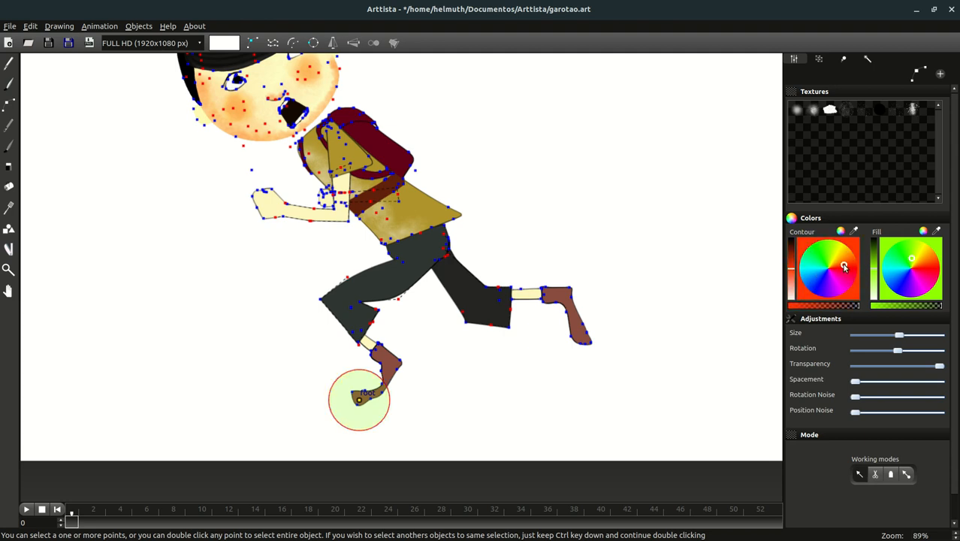
click(895, 280)
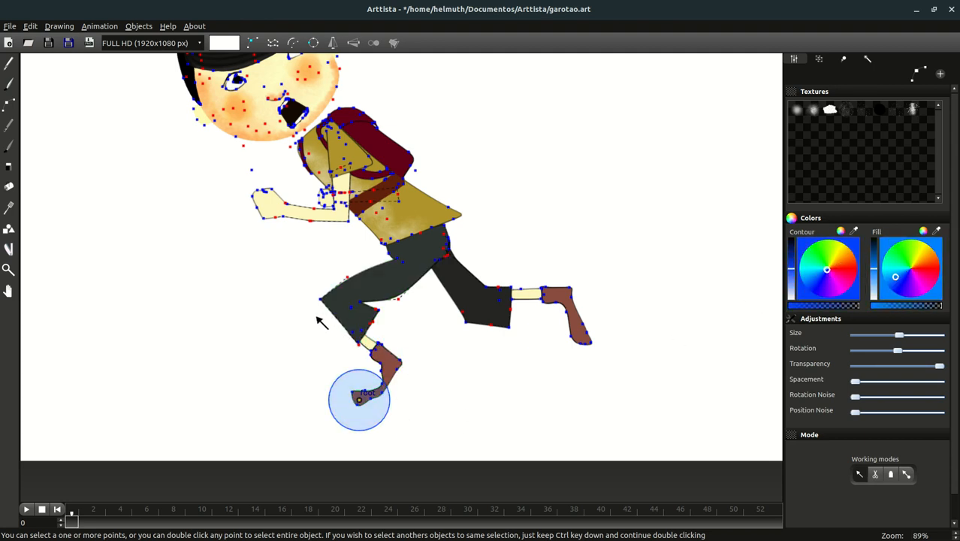
- Test-bend the knee point, undo it, and select the lower-leg and foot points
drag(321, 300, 363, 337)
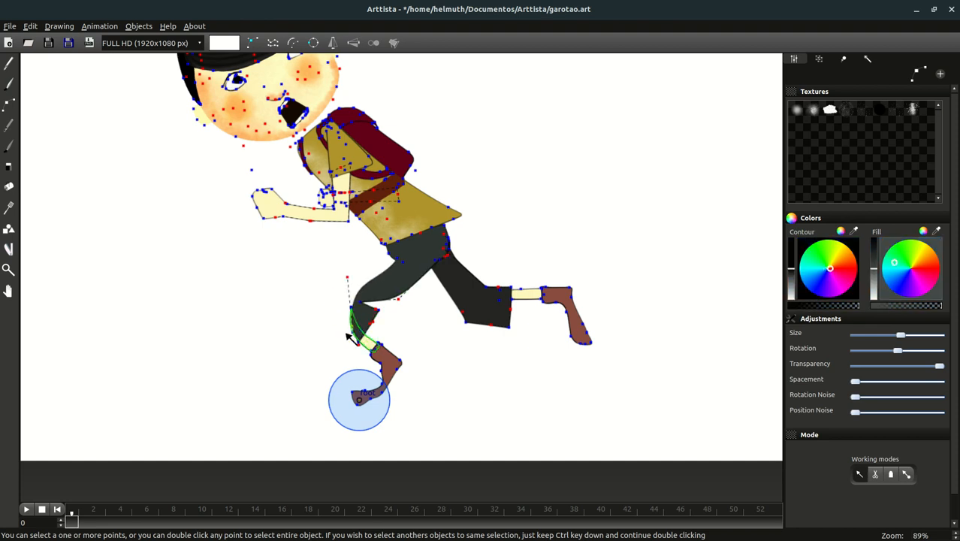
key(ctrl+z)
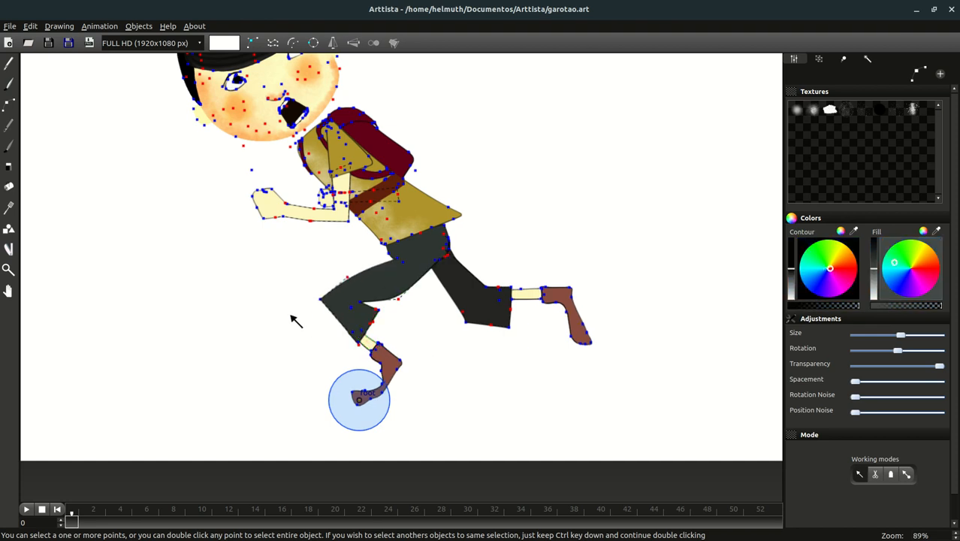
drag(289, 307, 422, 370)
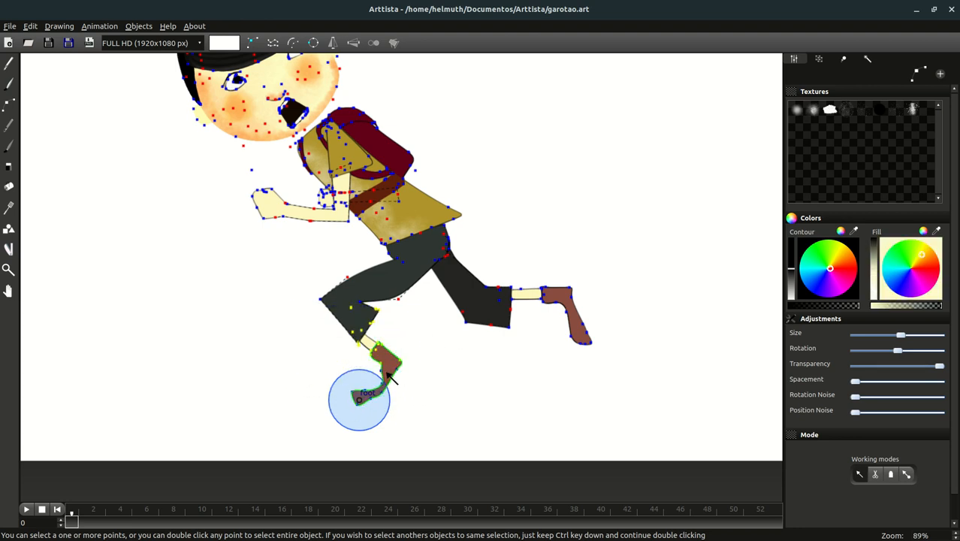
click(383, 370)
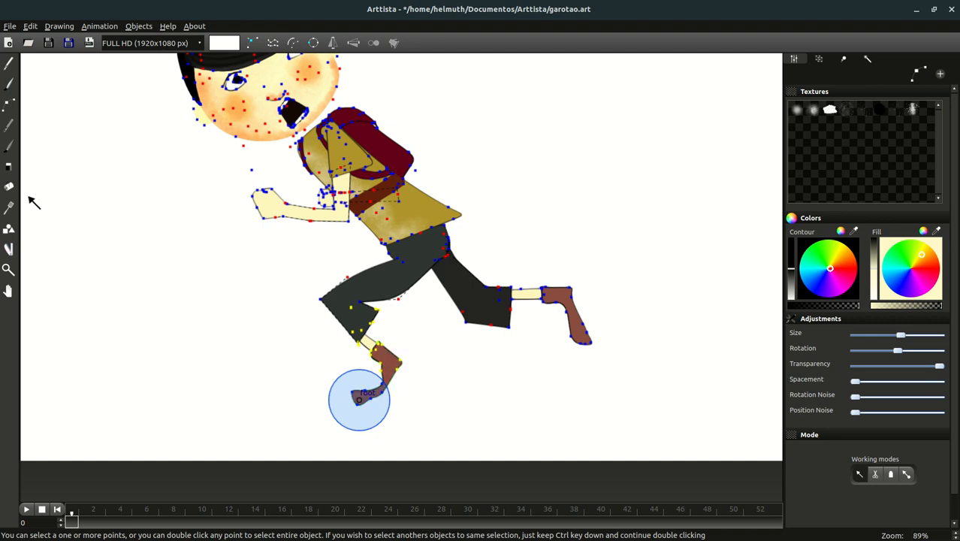
- Place a pivot circle at the front knee and group it as 'shin'
click(6, 248)
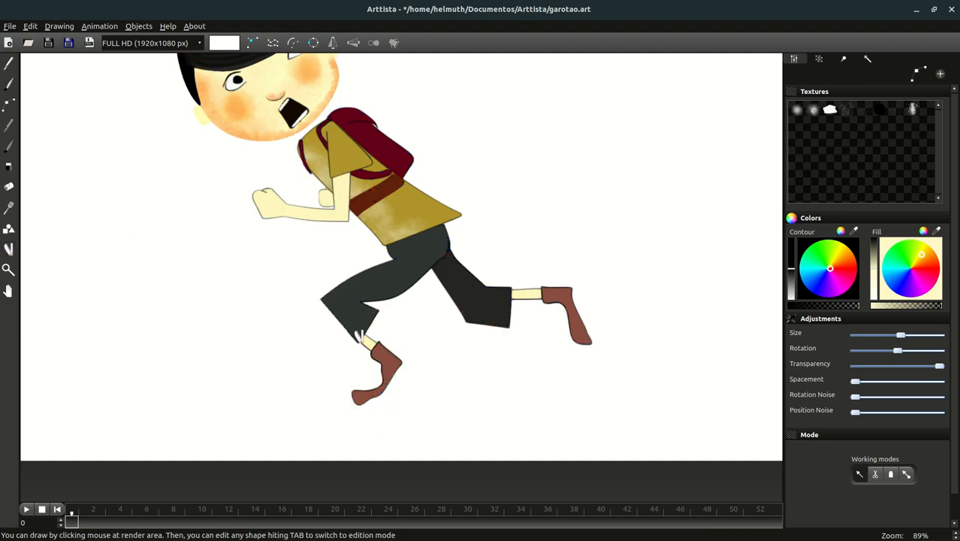
click(8, 103)
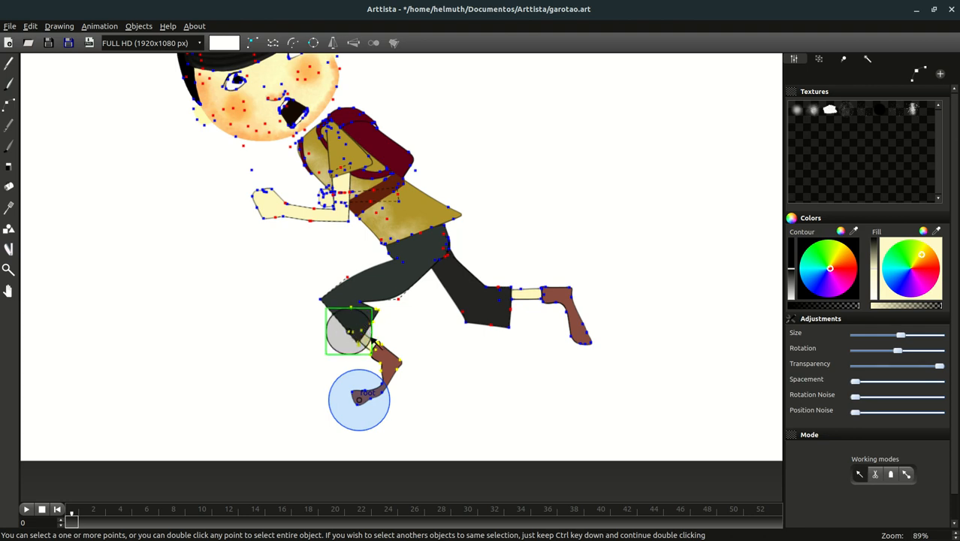
click(819, 59)
click(793, 73)
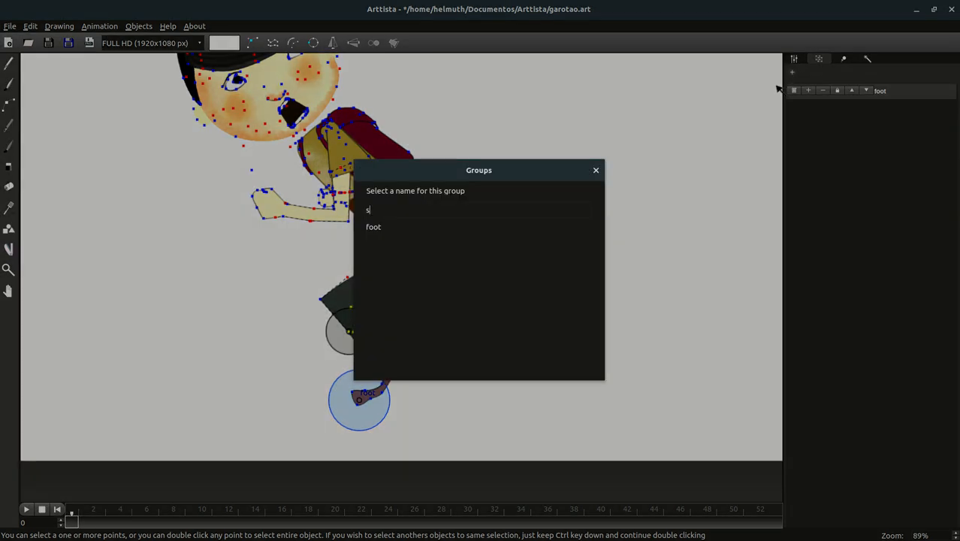
key(Return)
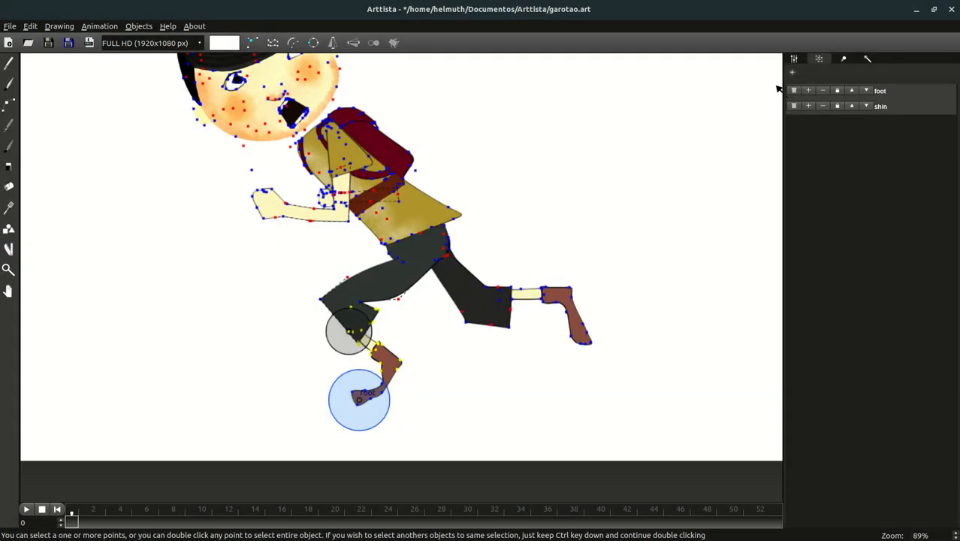
- Enlarge the shin pivot circle slightly and inspect the points bound to shin and foot
click(344, 350)
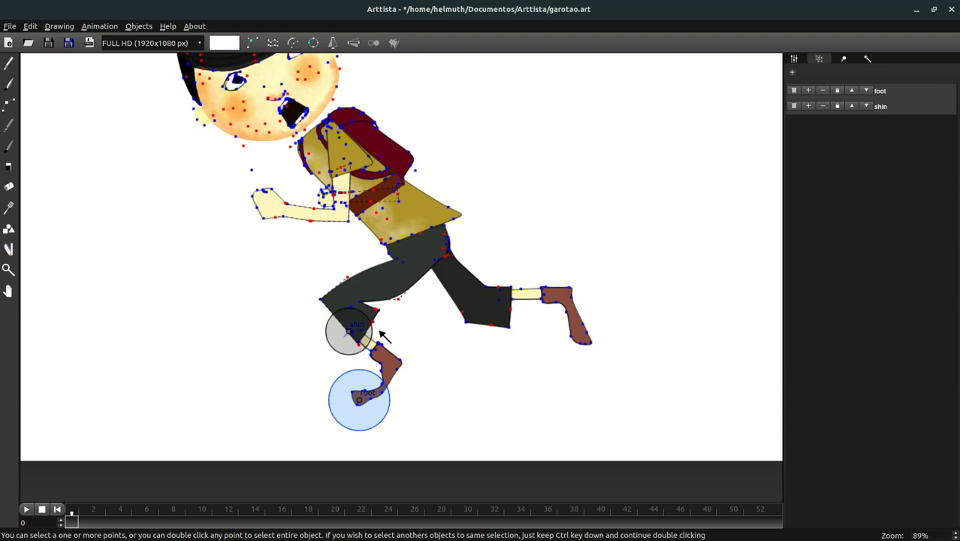
drag(367, 336, 385, 353)
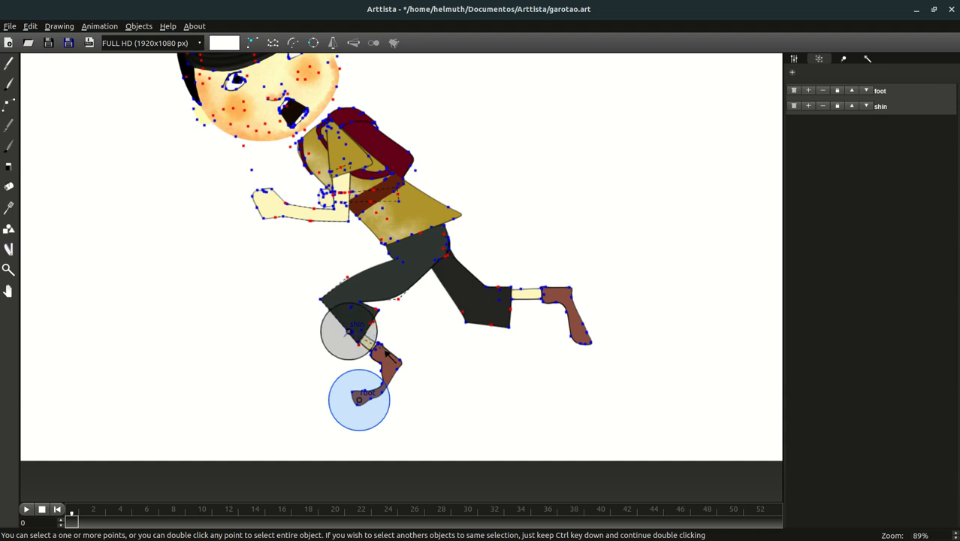
double_click(349, 351)
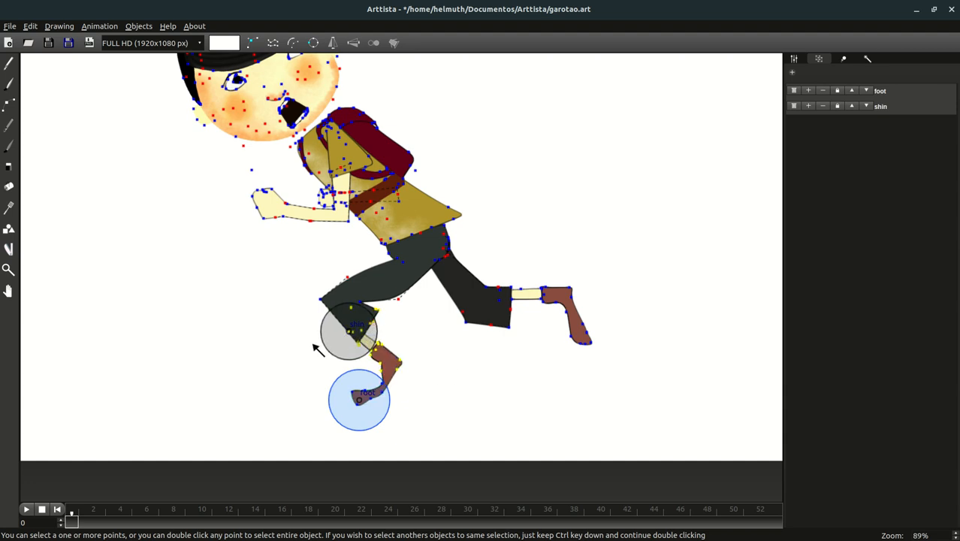
click(346, 347)
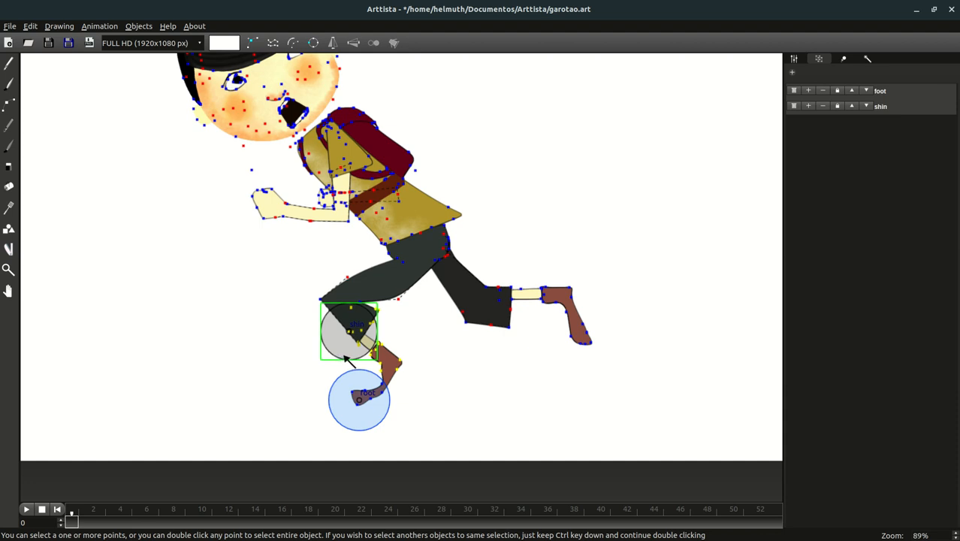
double_click(391, 366)
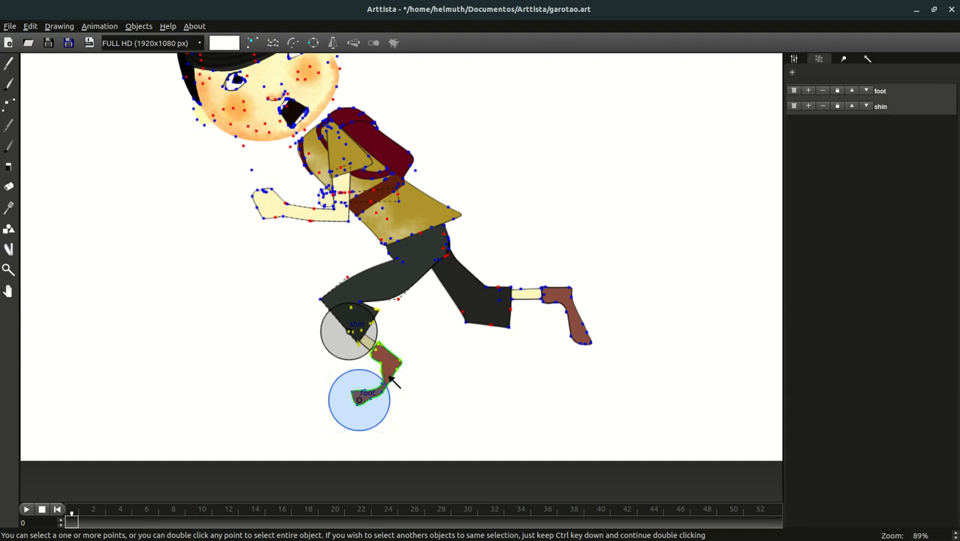
click(381, 416)
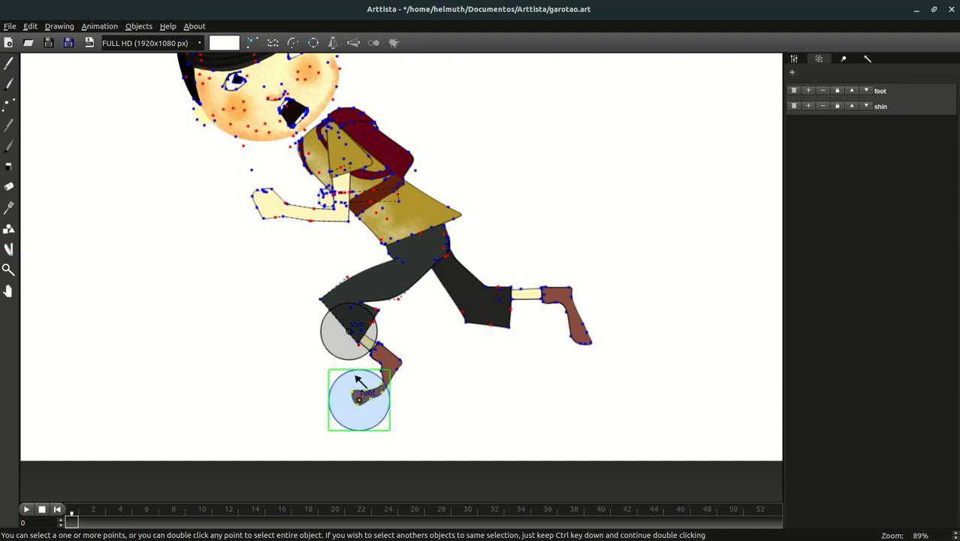
click(343, 351)
- Make shin the current group and review the points held by the foot and shin pivots
click(367, 421)
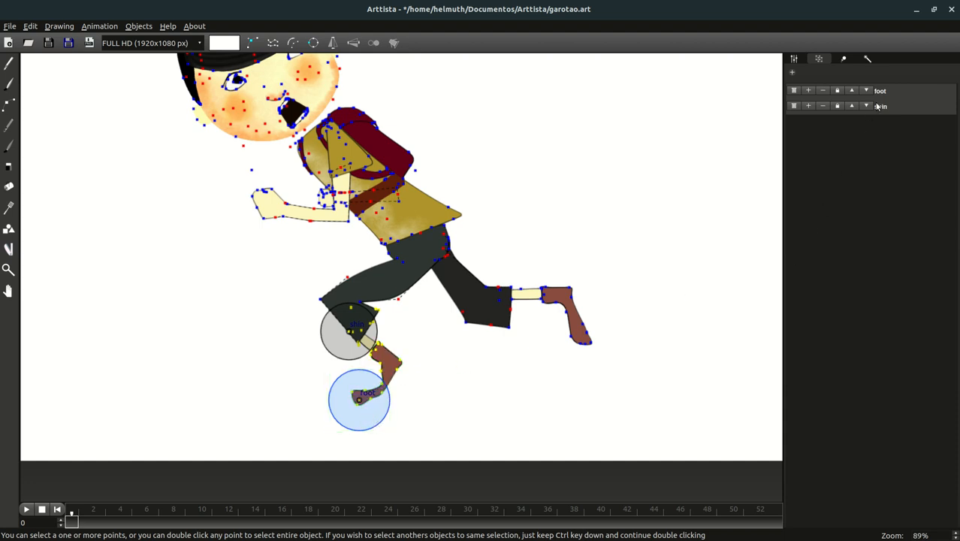
click(808, 106)
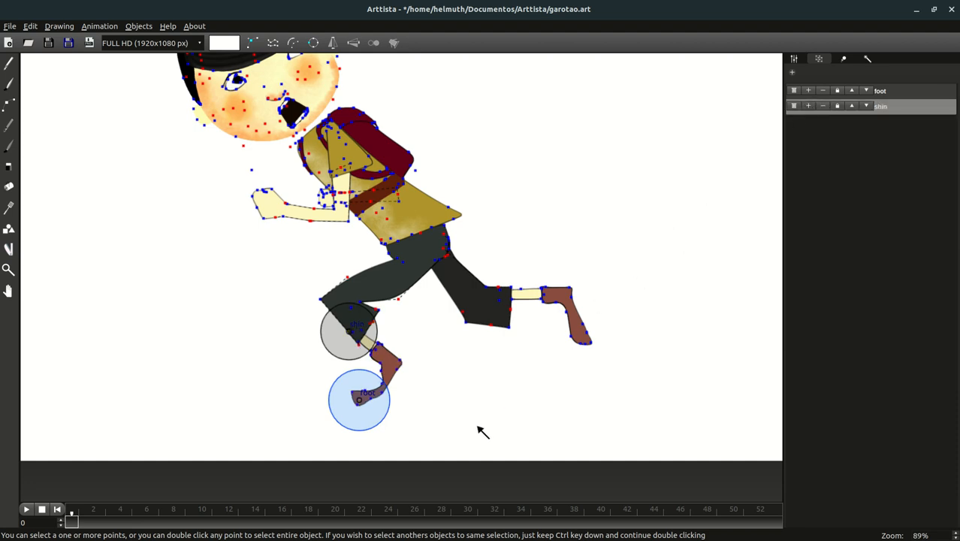
click(339, 336)
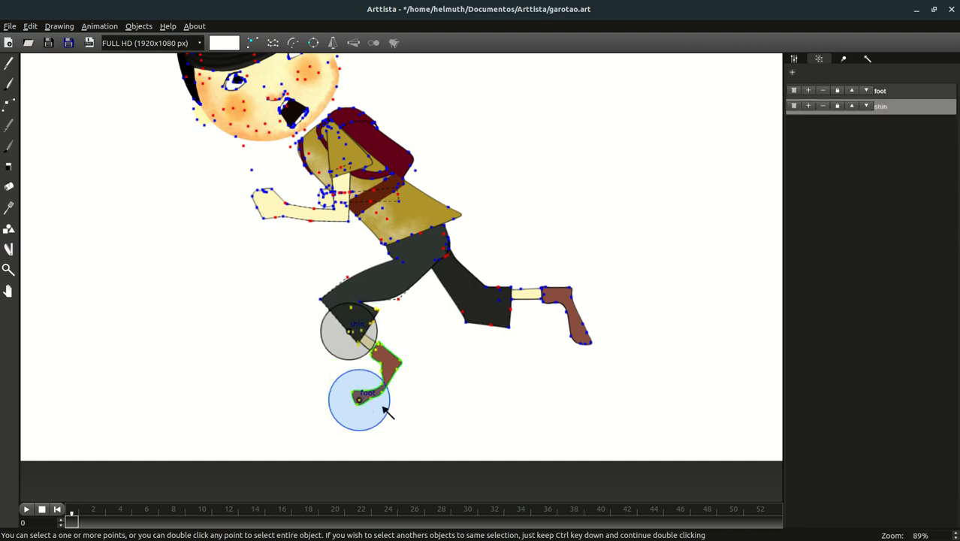
click(417, 424)
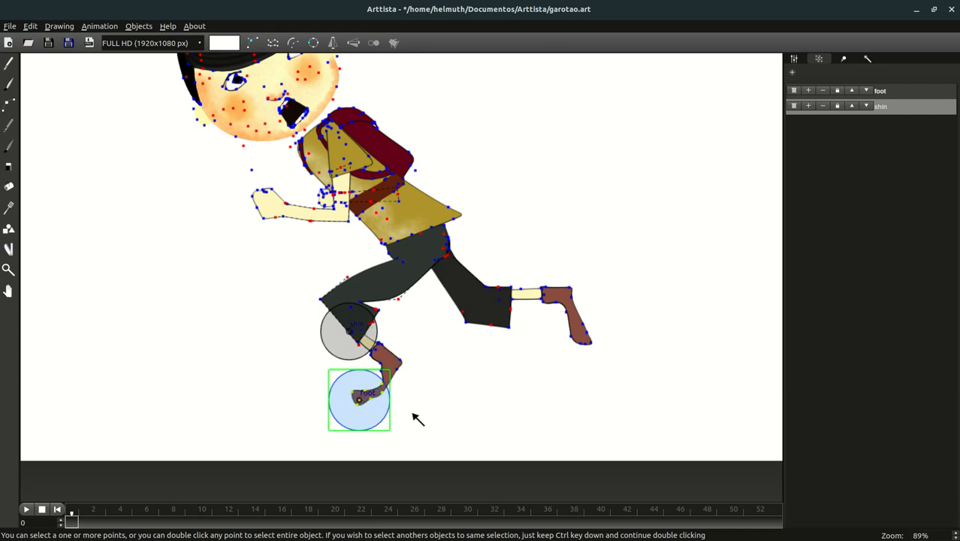
click(439, 368)
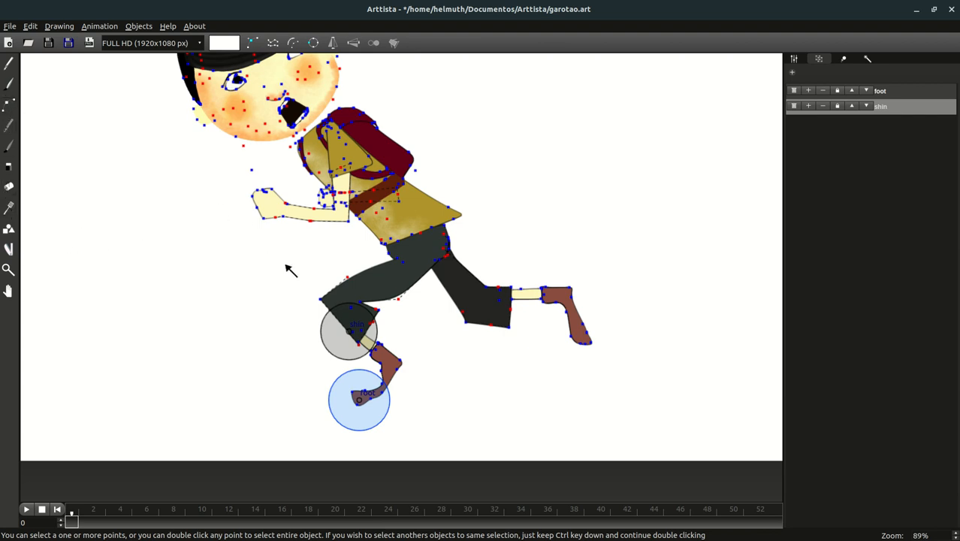
- Select the points around the knee and place a new pivot circle at the top of the thigh
drag(302, 279, 329, 309)
drag(338, 268, 427, 302)
click(9, 249)
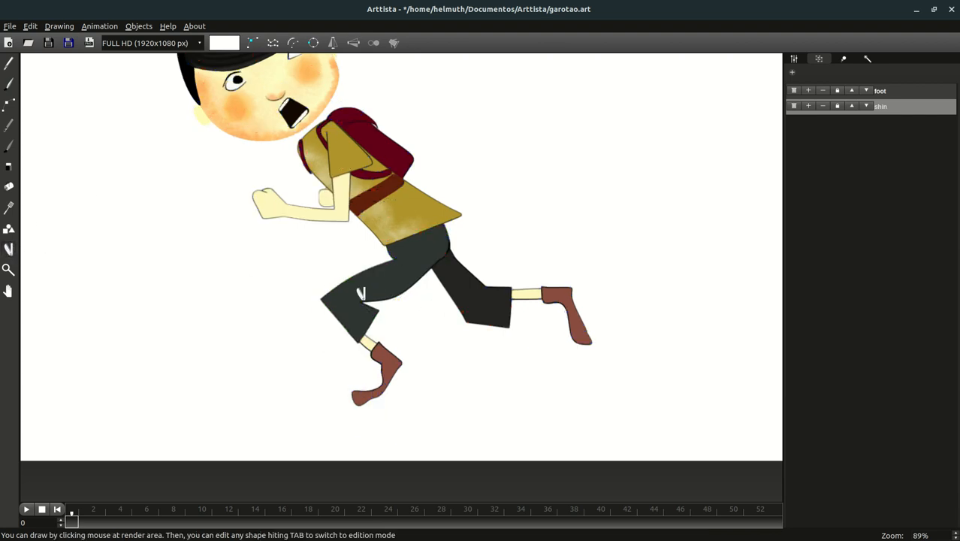
key(Tab)
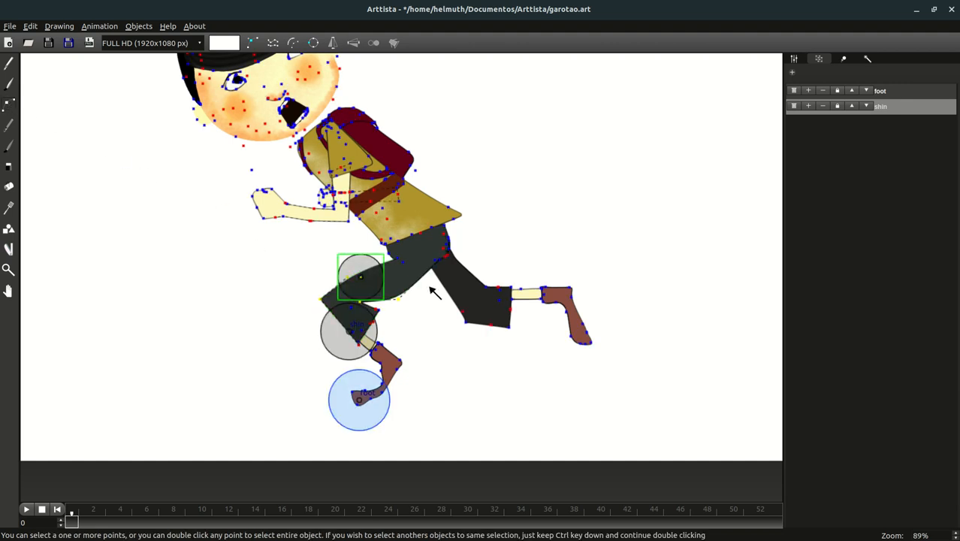
- Group the thigh pivot as 'leg', then enlarge it and shift it right over the thigh
click(792, 72)
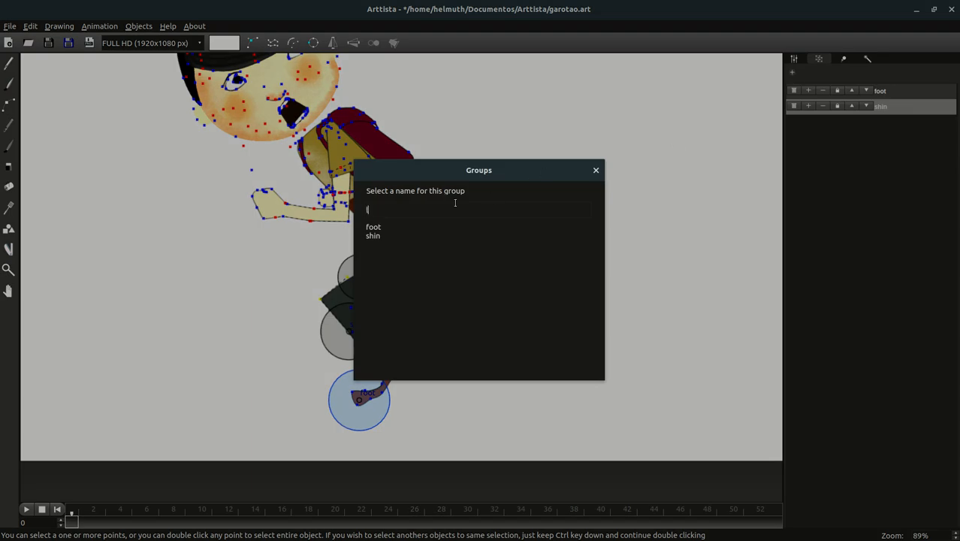
key(Return)
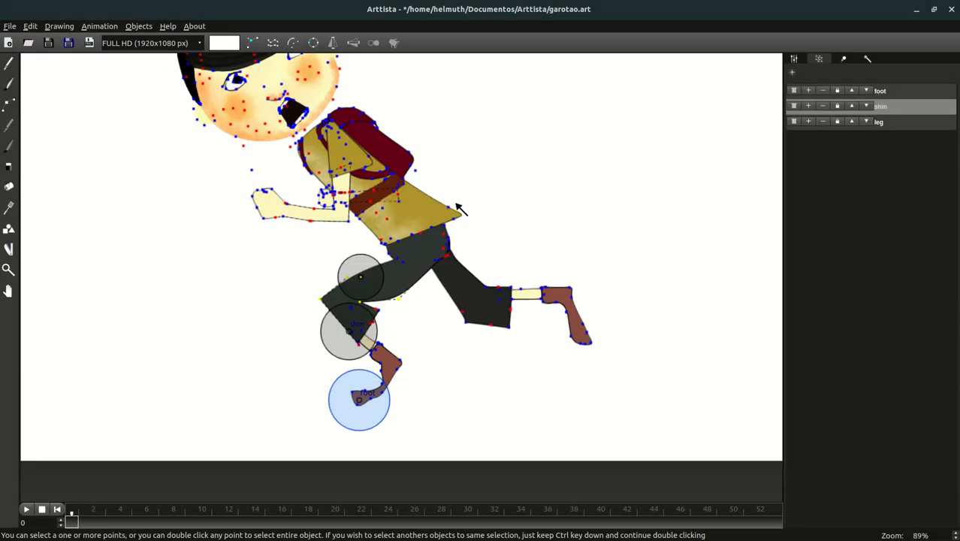
click(364, 278)
drag(362, 278, 404, 311)
drag(361, 278, 378, 282)
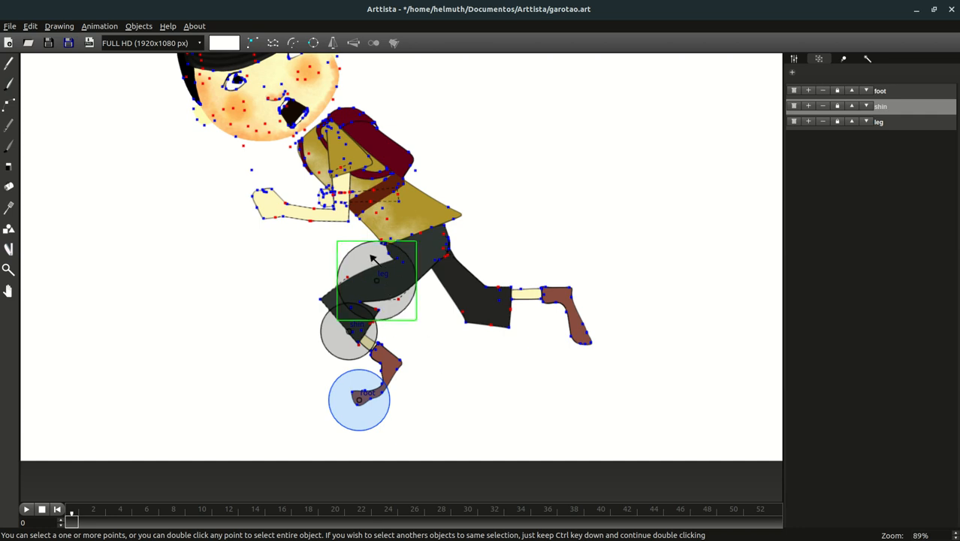
click(371, 256)
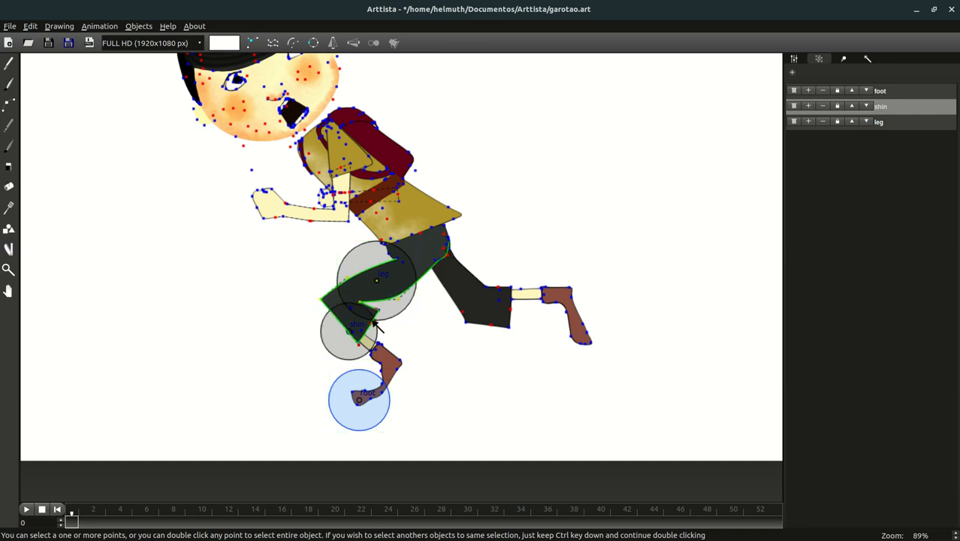
- Review the shin pivot's bound points, then select the leg row as the current group
click(336, 354)
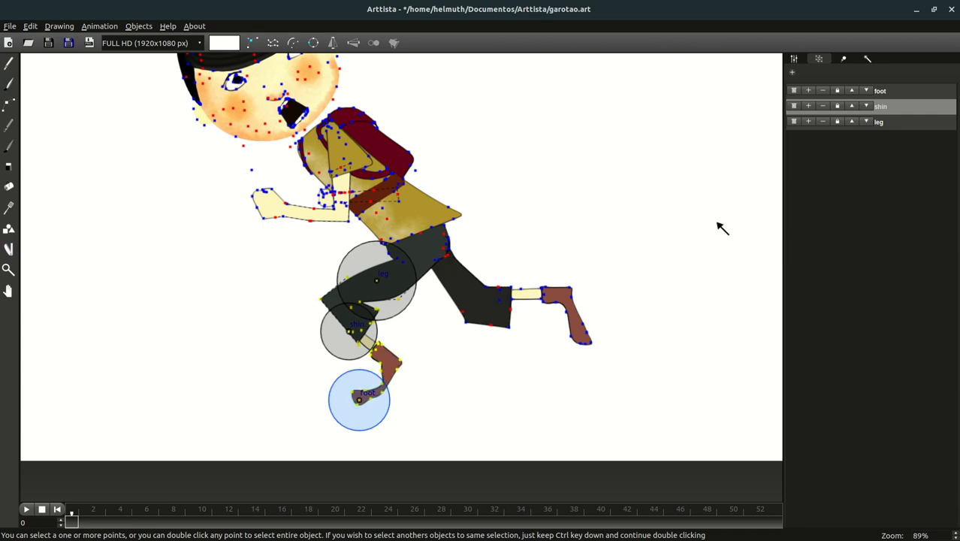
click(809, 122)
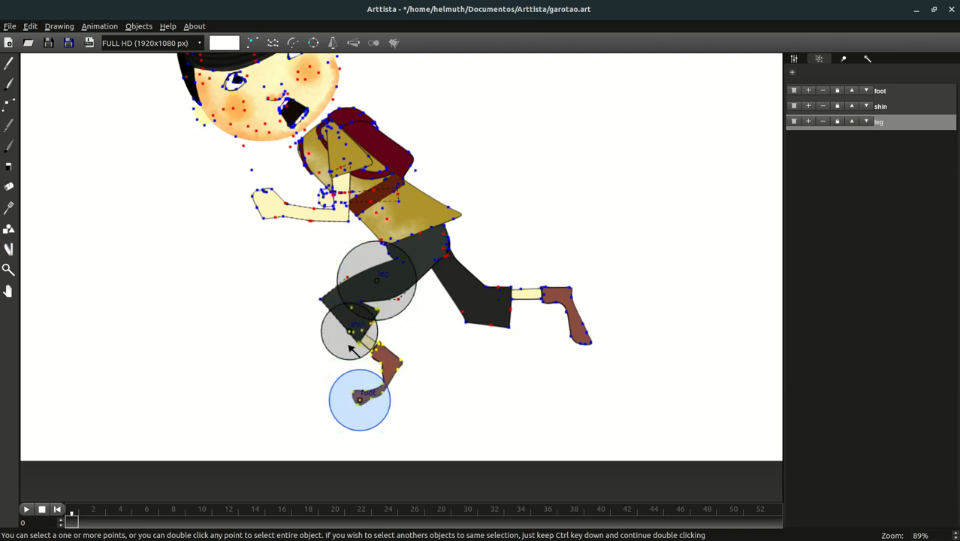
click(405, 434)
click(377, 418)
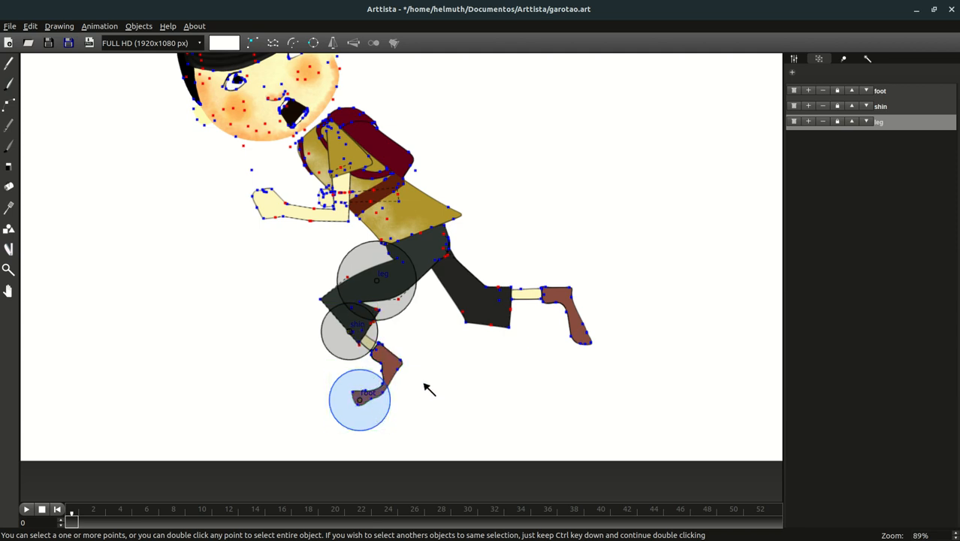
click(409, 286)
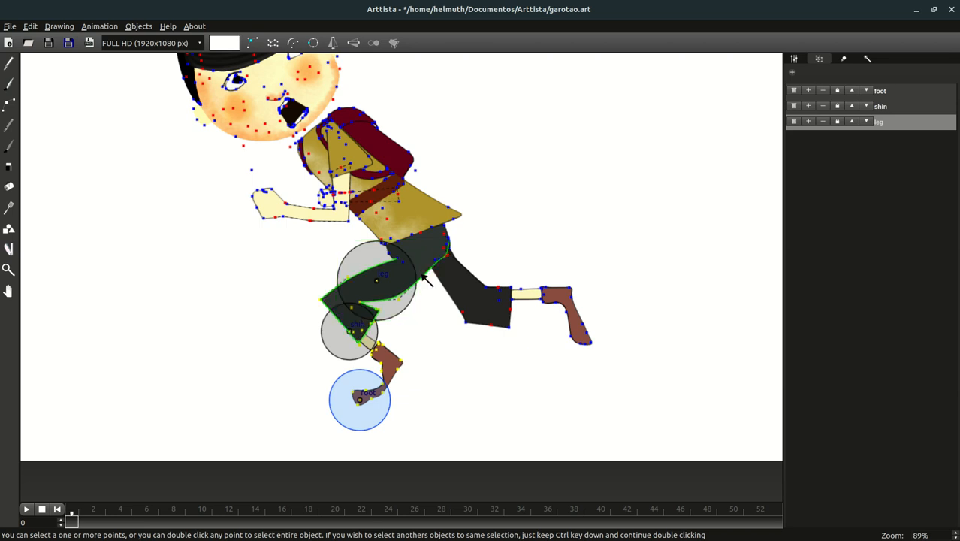
- Rotate the leg chain twice so the shin and foot swing backward around the knee
right_click(416, 261)
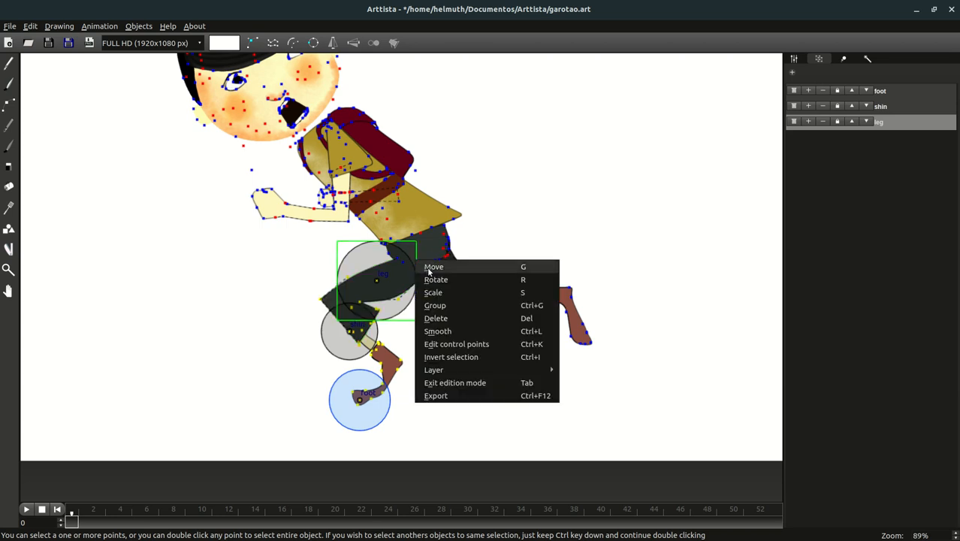
click(435, 277)
click(429, 273)
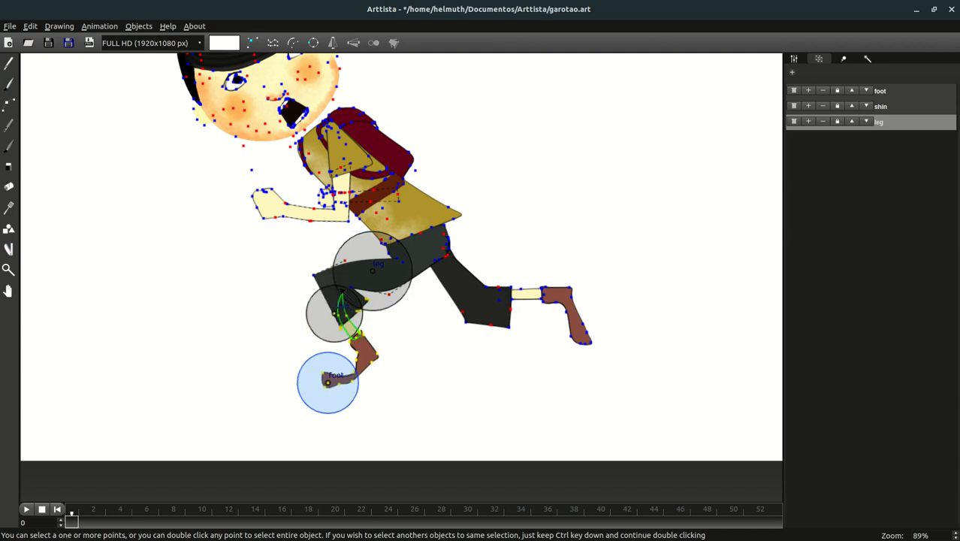
right_click(342, 289)
click(356, 302)
click(338, 304)
- Tilt the foot downward by rotating it around the ankle pivot
right_click(350, 350)
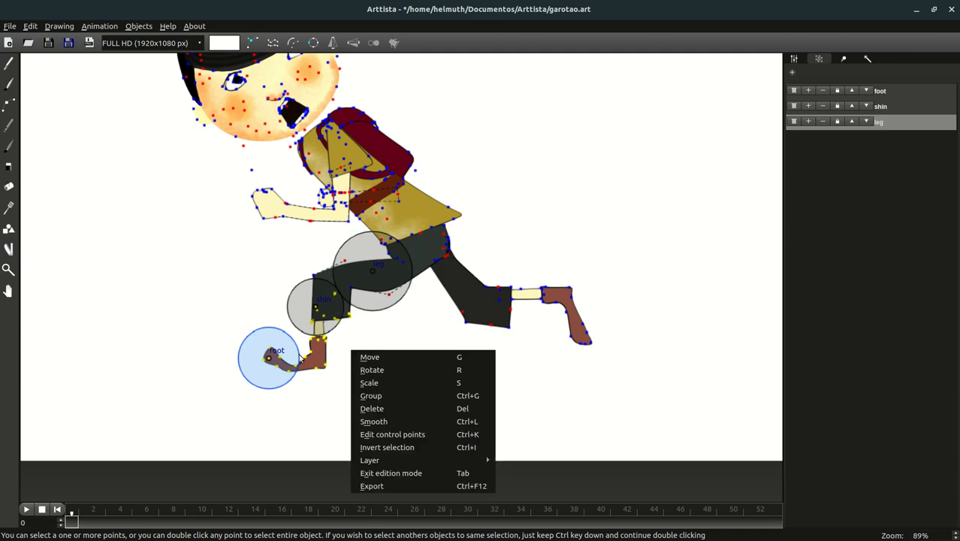
click(239, 309)
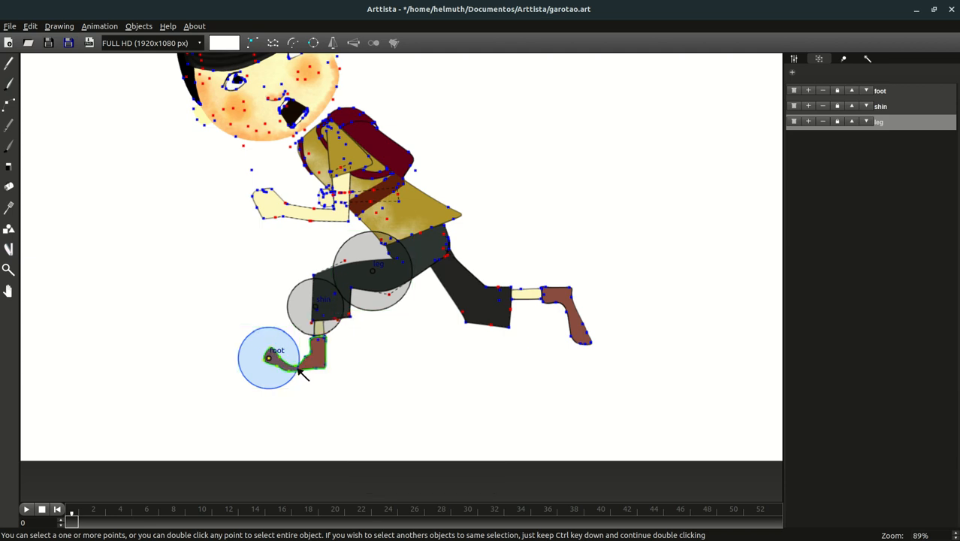
right_click(295, 367)
click(319, 387)
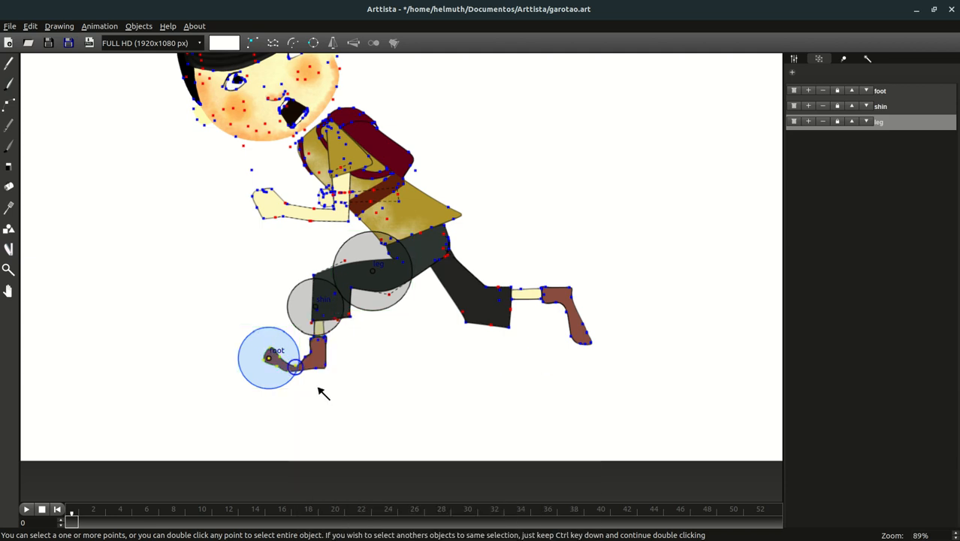
click(356, 391)
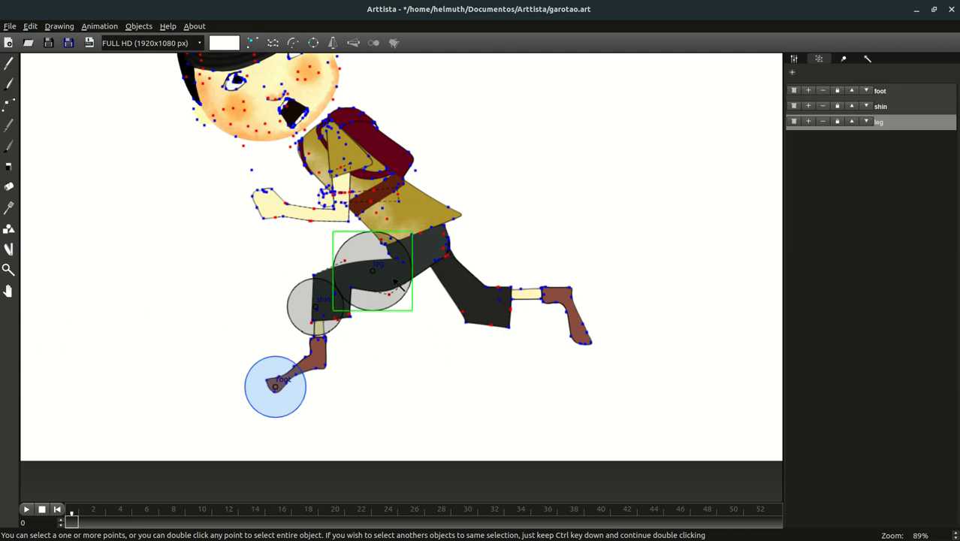
- Rotate the whole leg chain downward beneath the body, then deselect its points
right_click(404, 263)
click(431, 291)
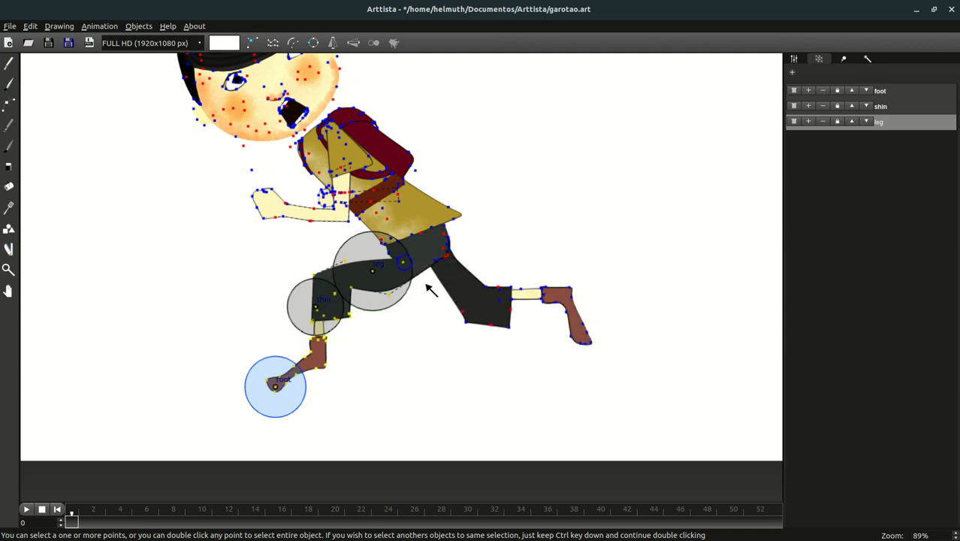
click(424, 270)
right_click(444, 357)
click(348, 345)
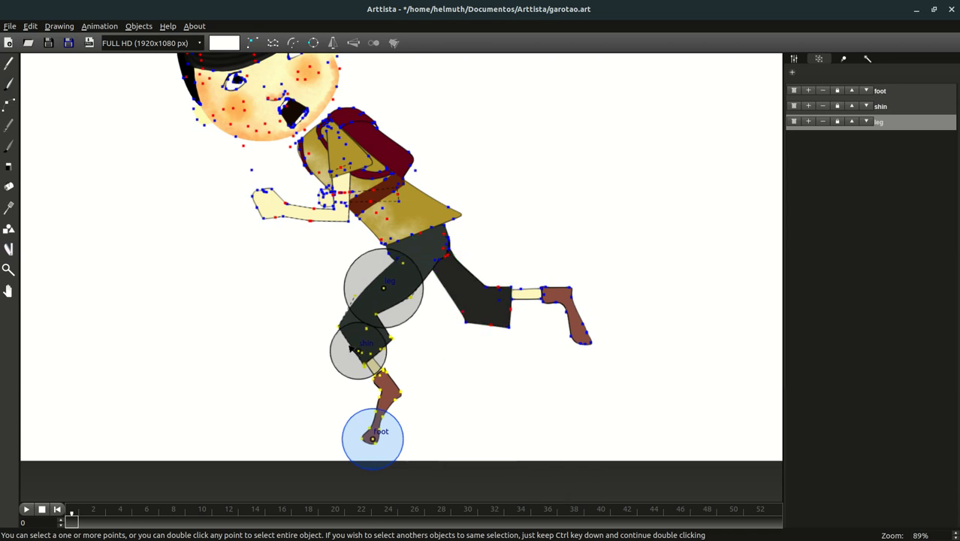
click(443, 369)
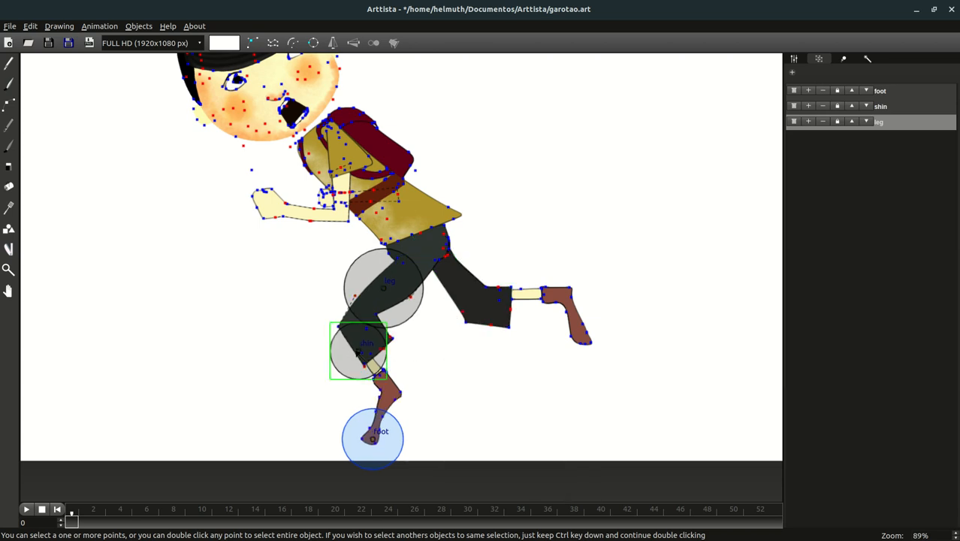
- Bend the shin backward in two rotations from its top point so the foot trails behind
right_click(358, 326)
click(387, 349)
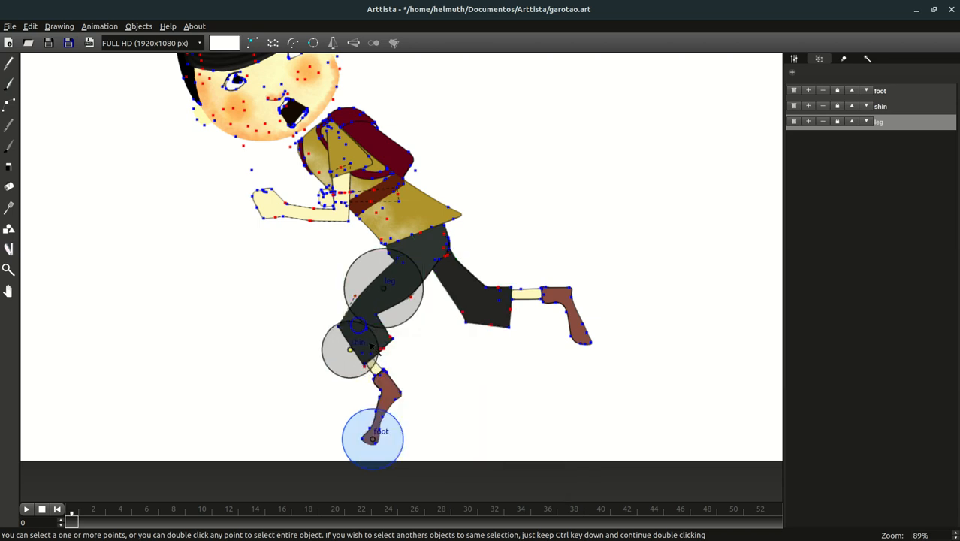
click(378, 345)
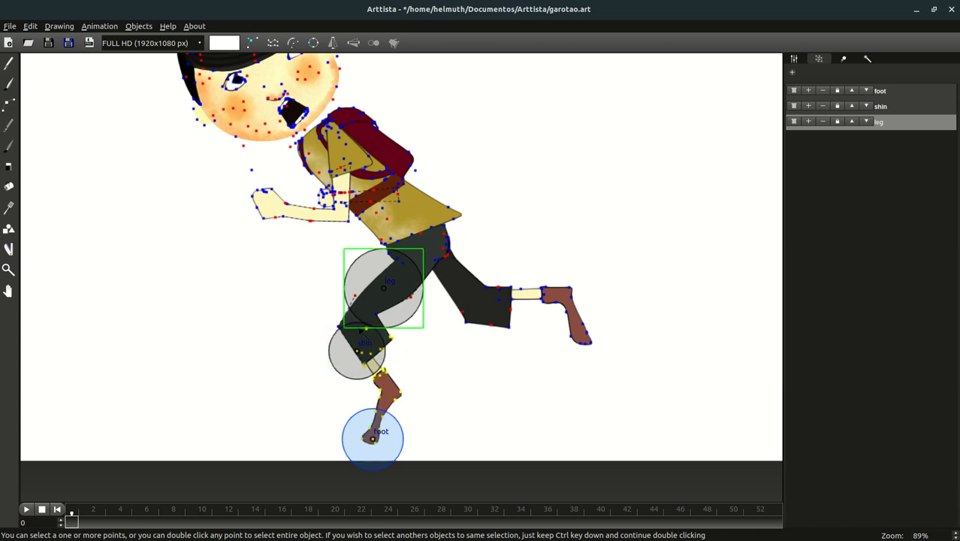
right_click(356, 326)
click(374, 344)
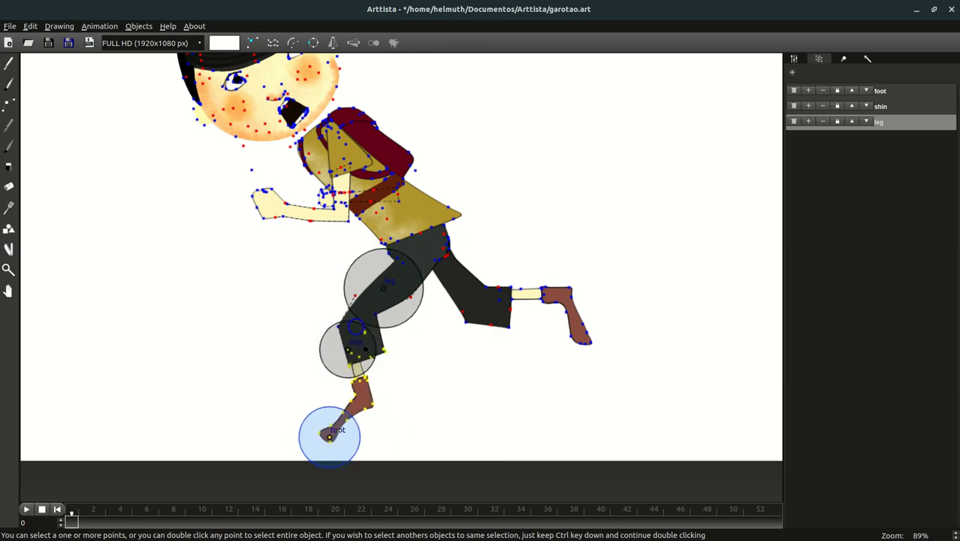
click(363, 345)
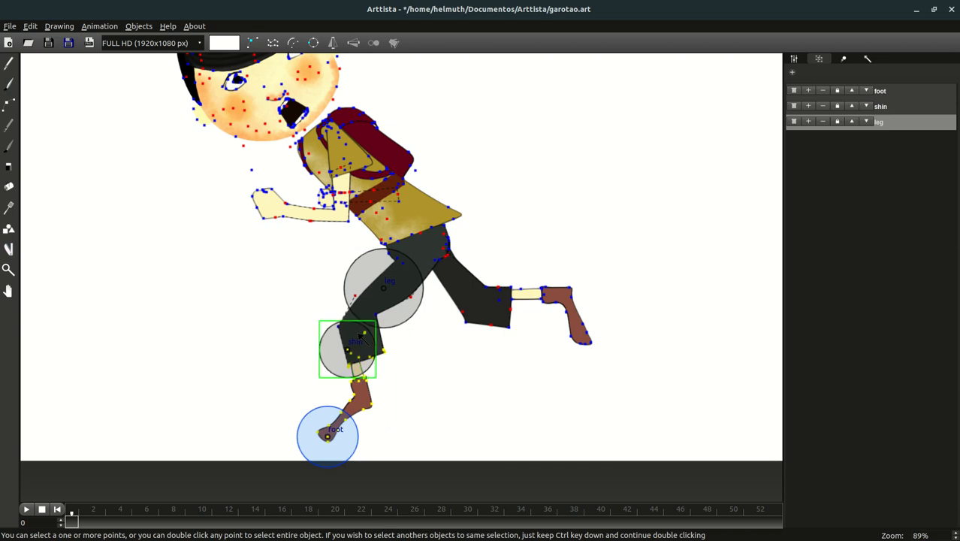
right_click(356, 333)
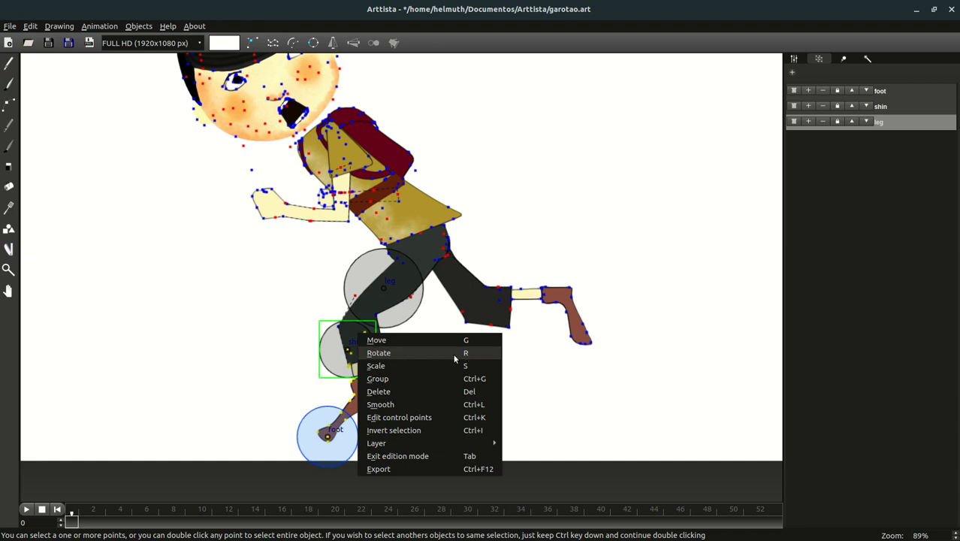
- Rotate the foot at the ankle so the toe points left, then exit edition mode with Tab
click(520, 359)
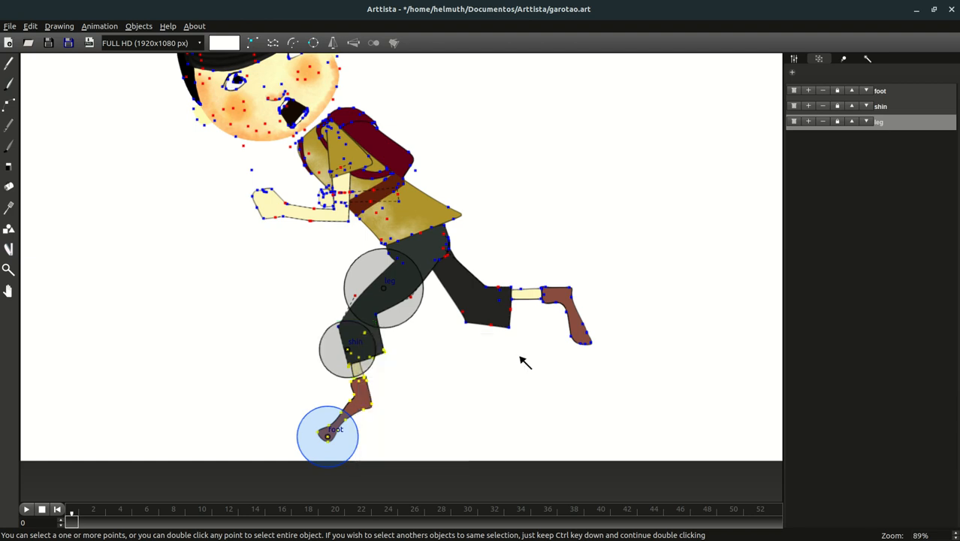
click(328, 427)
click(350, 416)
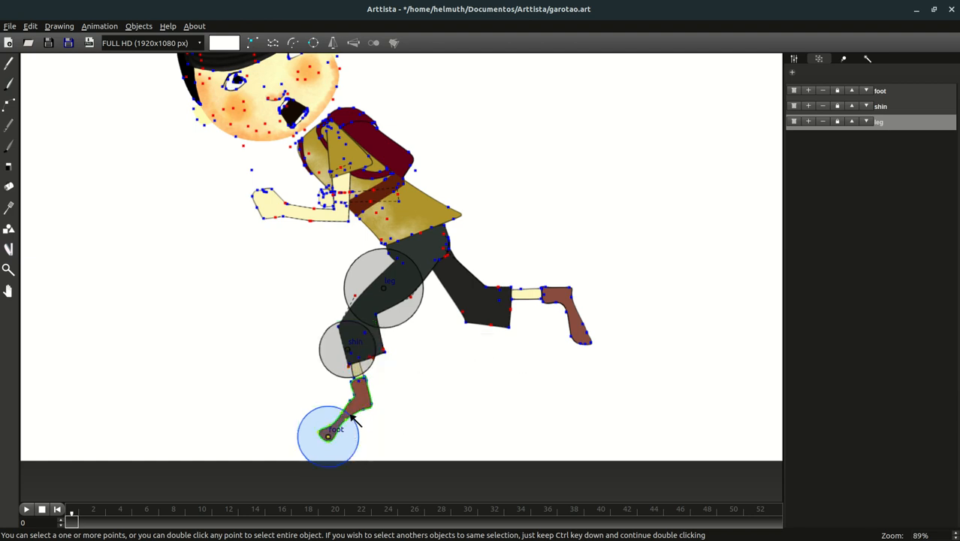
right_click(349, 414)
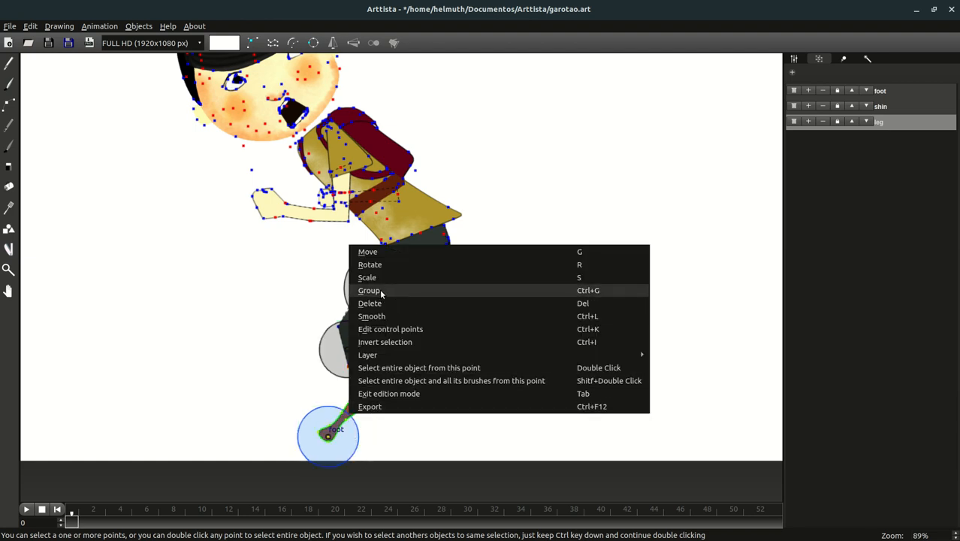
click(376, 264)
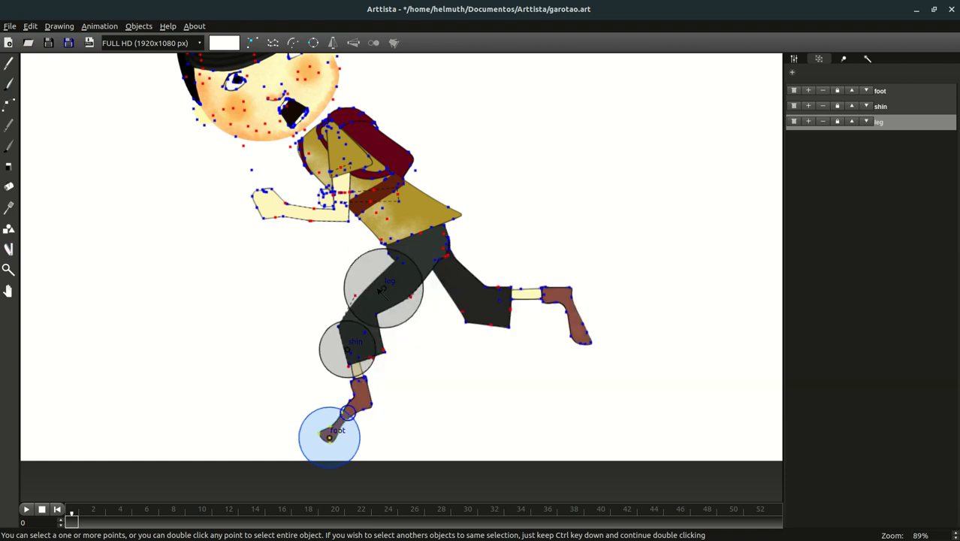
drag(381, 290, 340, 293)
key(Tab)
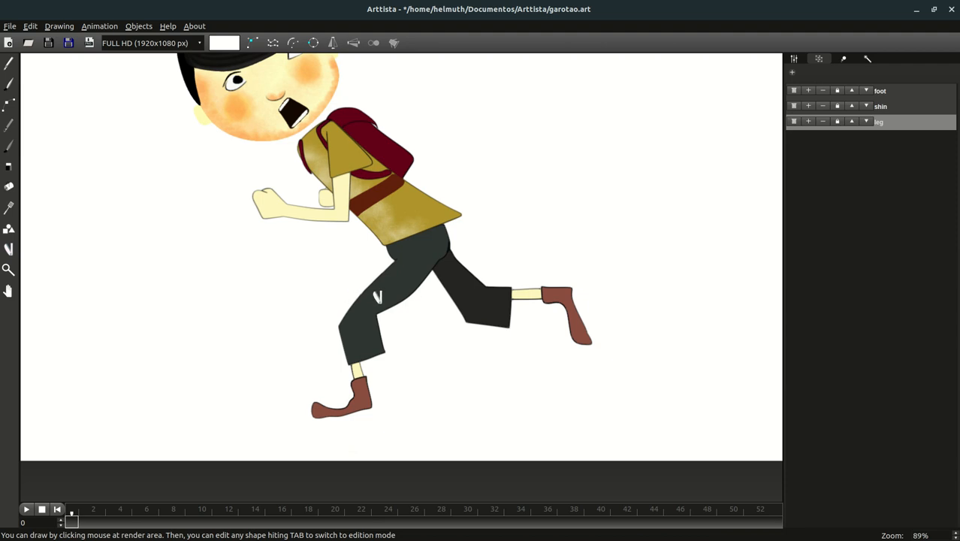
click(13, 104)
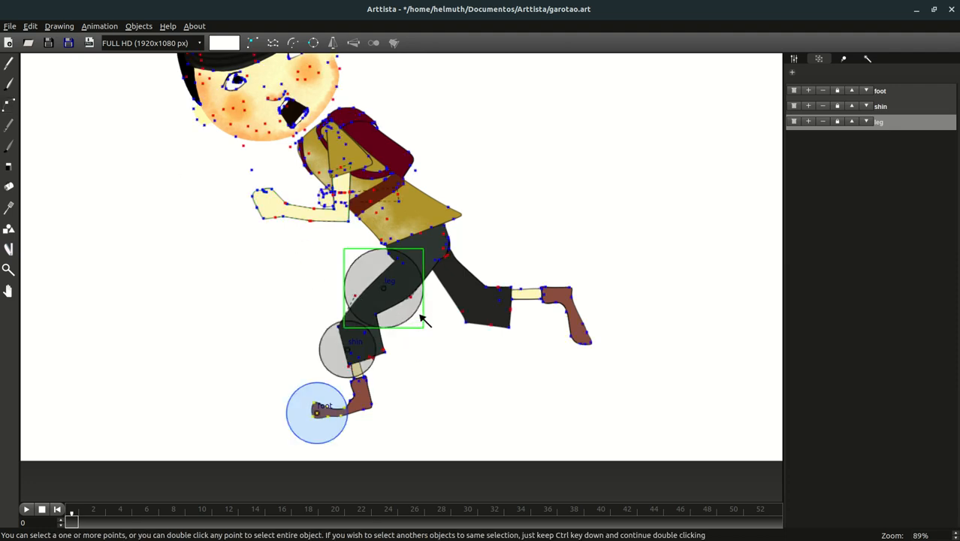
click(11, 106)
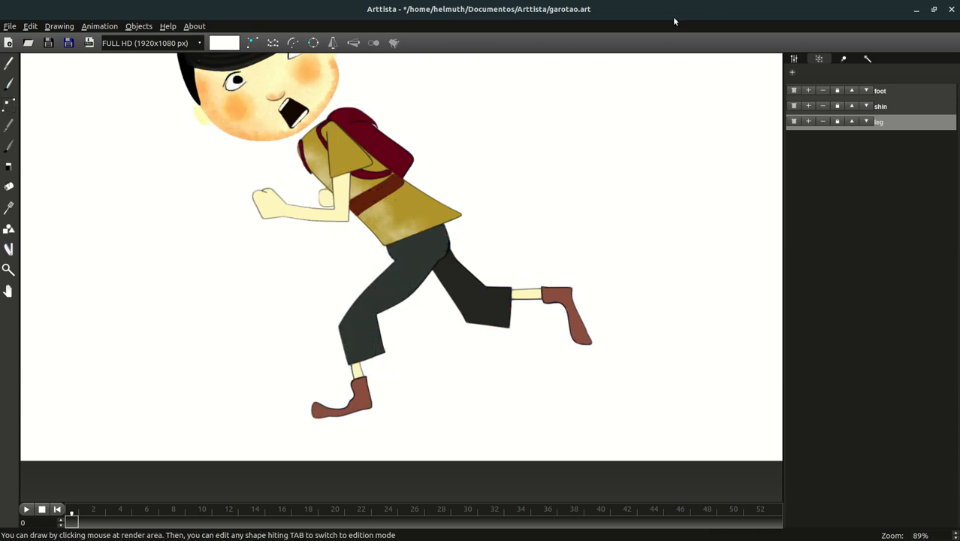
click(861, 2)
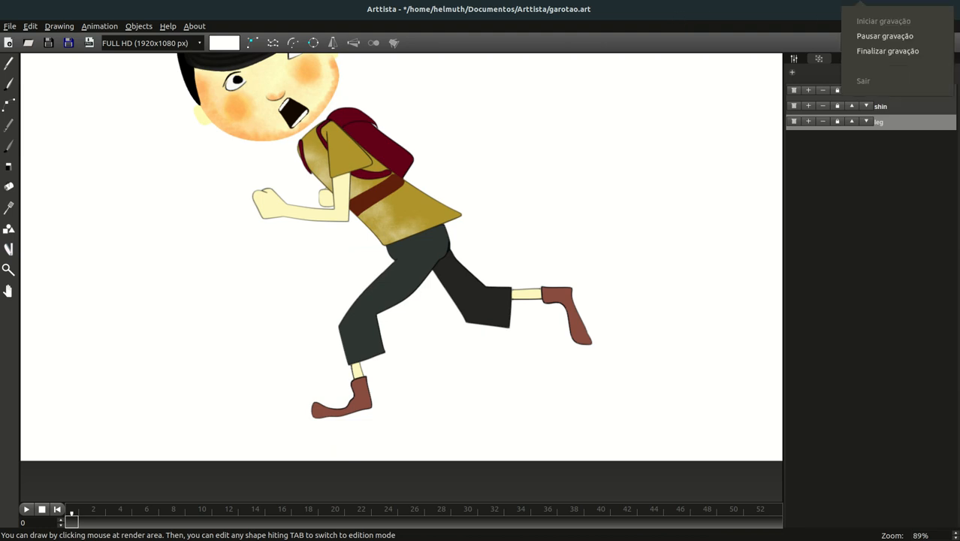